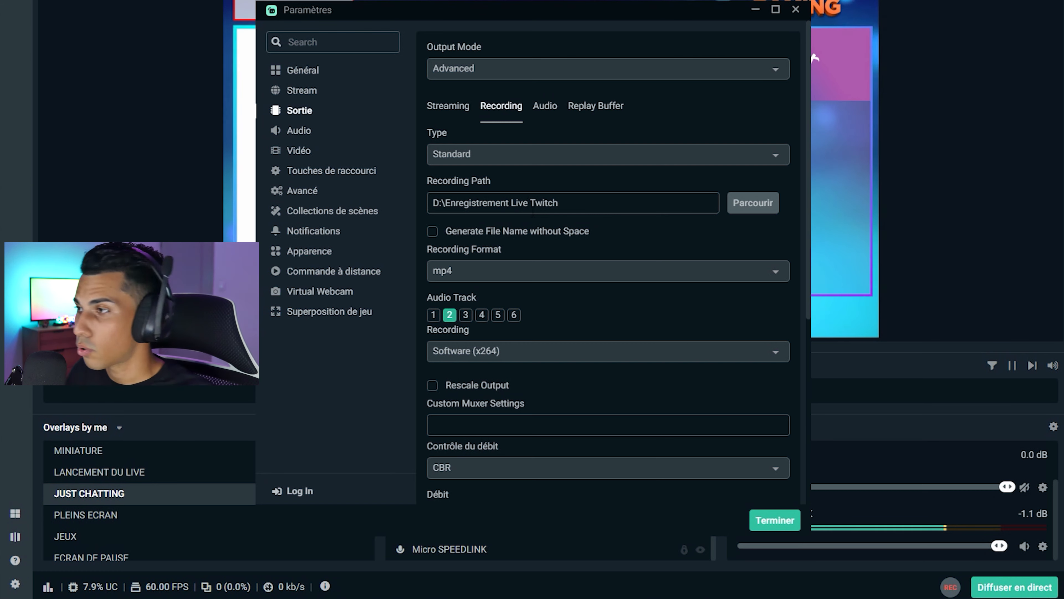
# Select Software (x264) as the recording encoder in the recording output settings.
pyautogui.scroll(-3, 472, 157)
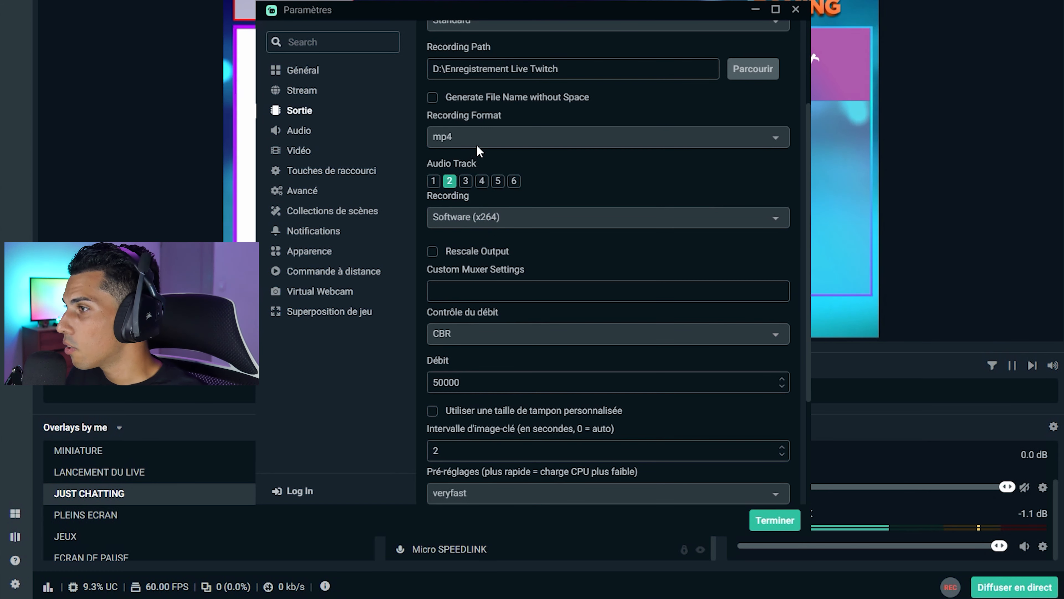
pyautogui.click(562, 138)
pyautogui.click(475, 185)
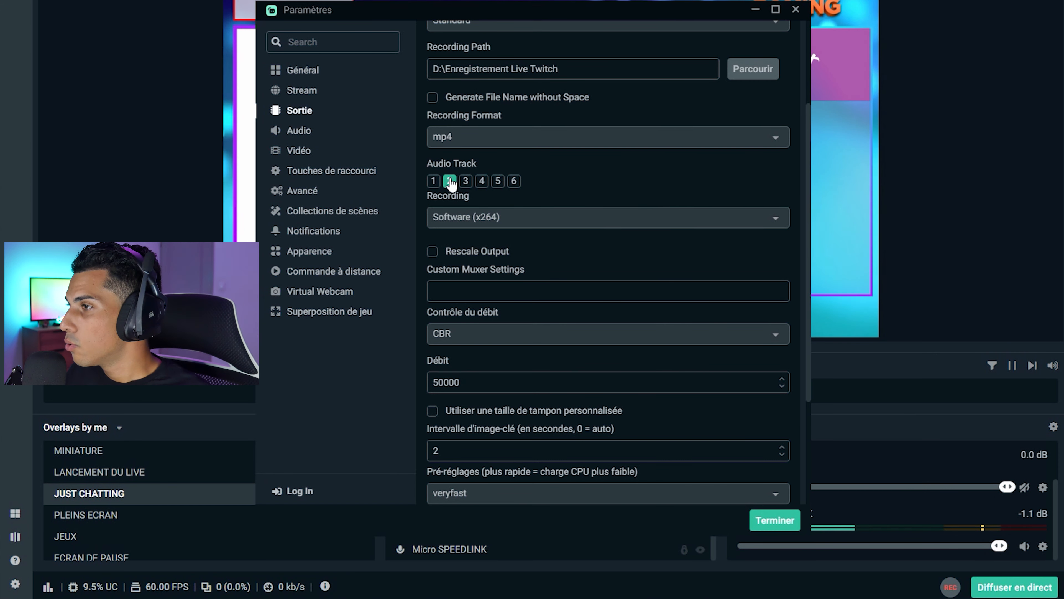
pyautogui.click(537, 219)
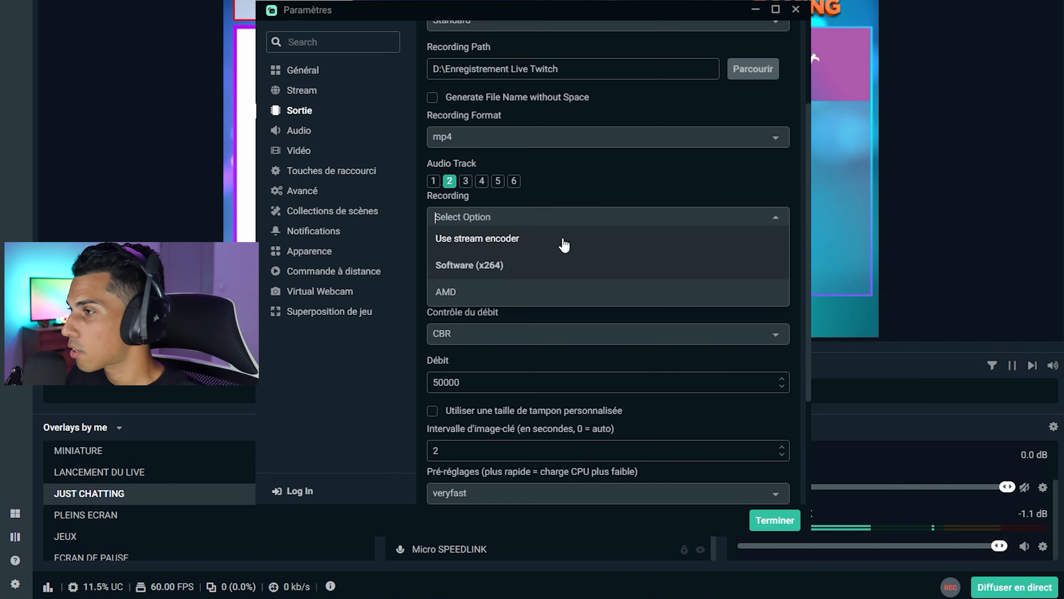
pyautogui.click(561, 265)
# Review the recording bitrate field and the encoder presets available for Software (x264).
pyautogui.scroll(-2, 562, 225)
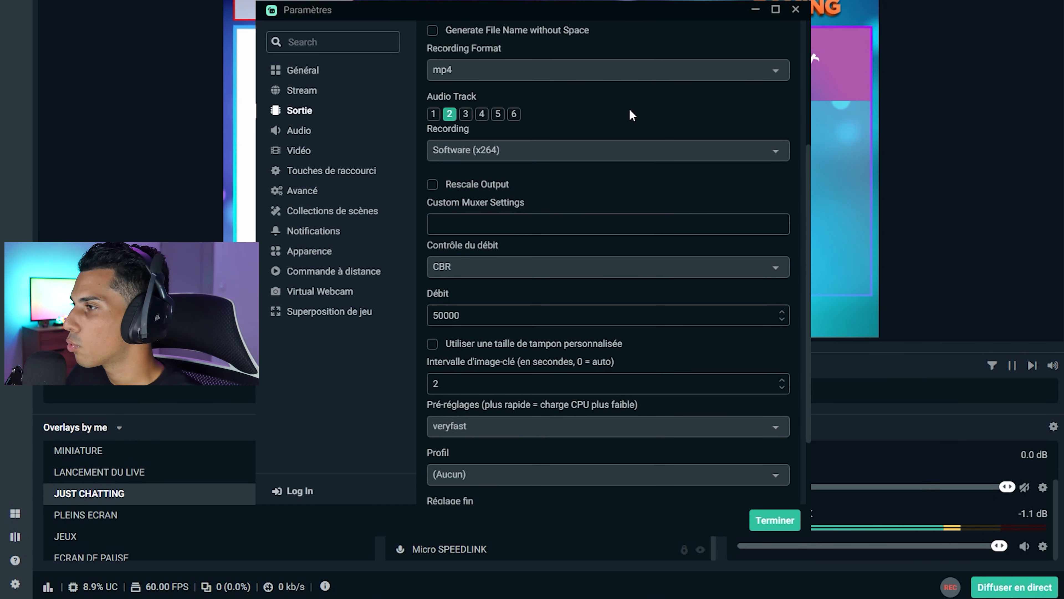
pyautogui.scroll(-2, 489, 189)
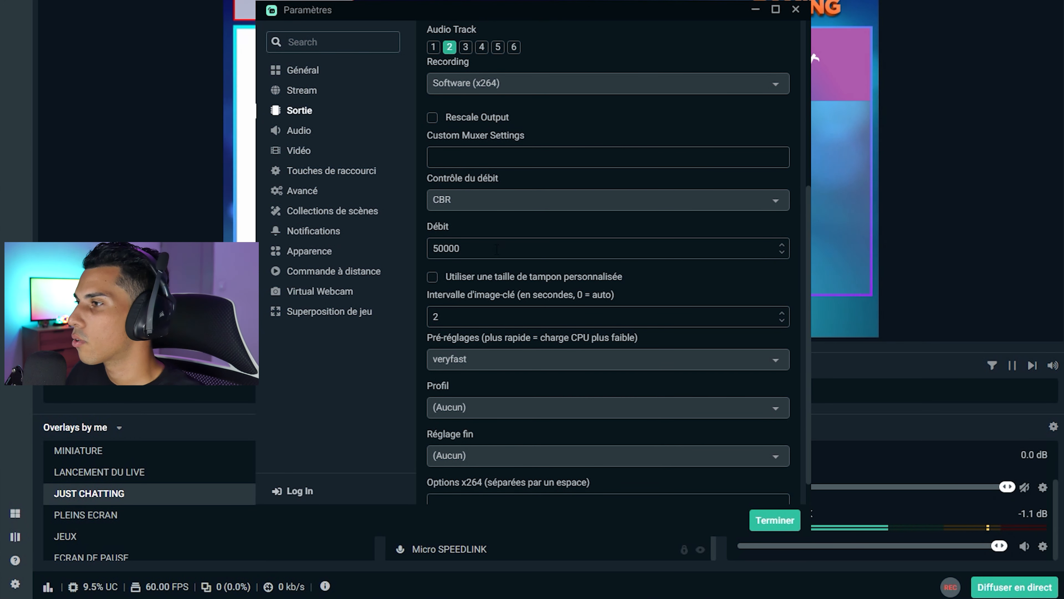
pyautogui.moveTo(474, 247); pyautogui.dragTo(377, 255)
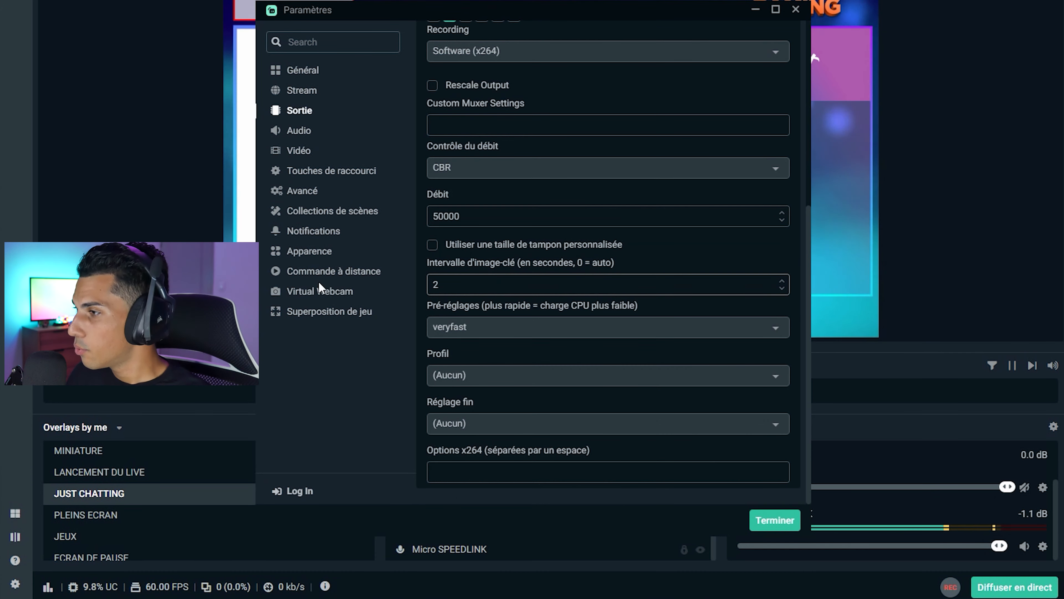
pyautogui.click(487, 327)
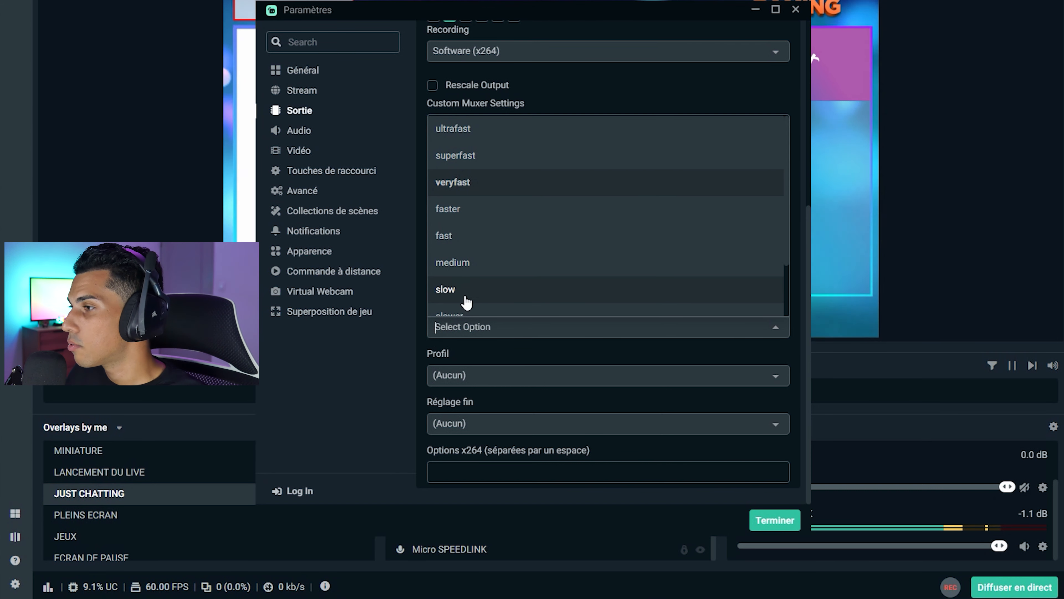
pyautogui.scroll(-2, 454, 203)
pyautogui.scroll(2, 472, 245)
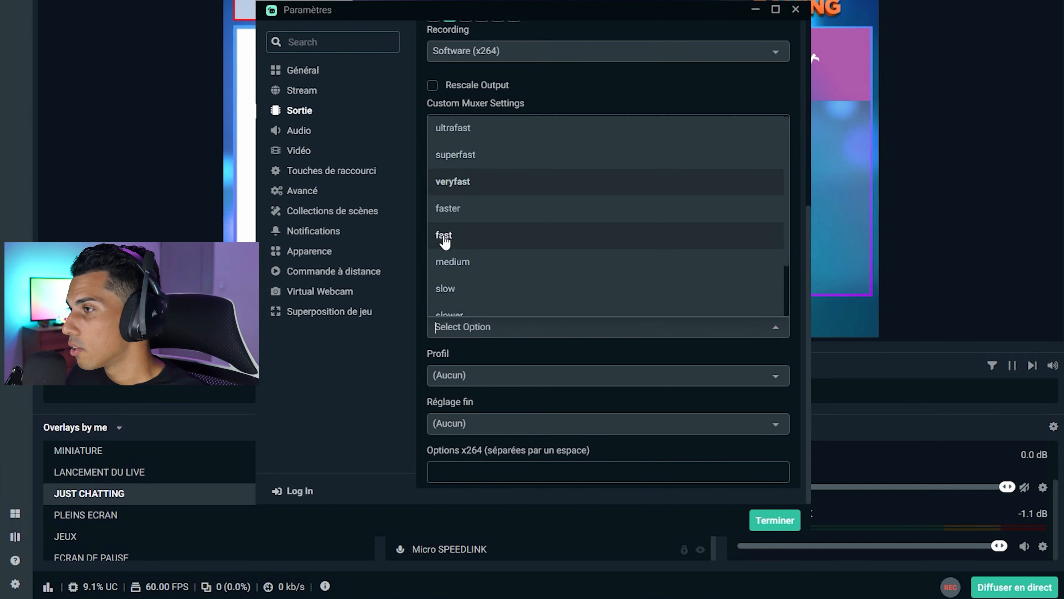
pyautogui.click(374, 388)
# Try the high encoder profile for recording, and settle on the main profile.
pyautogui.click(455, 376)
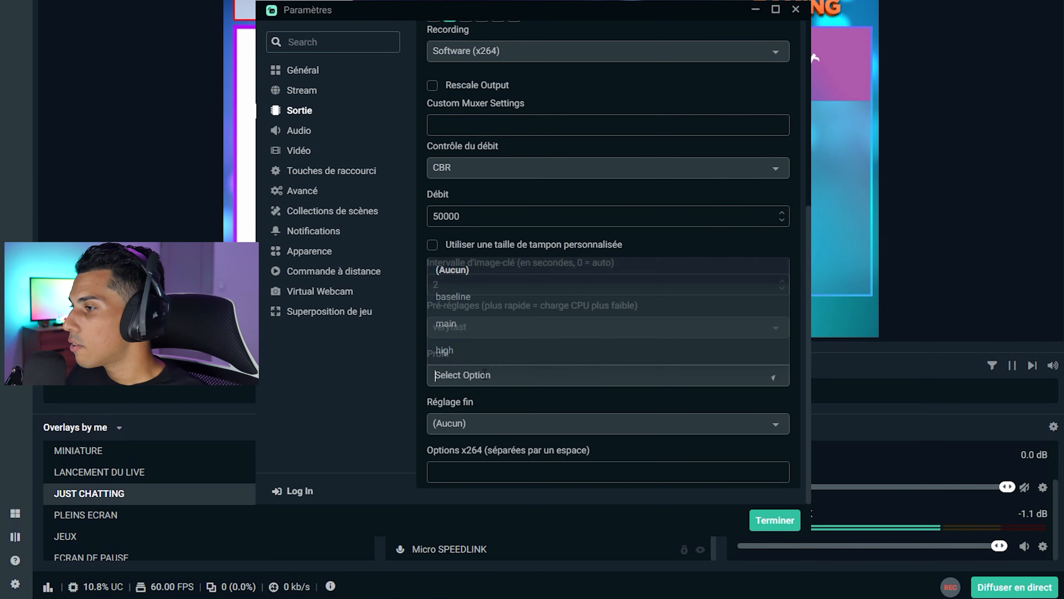
pyautogui.click(439, 352)
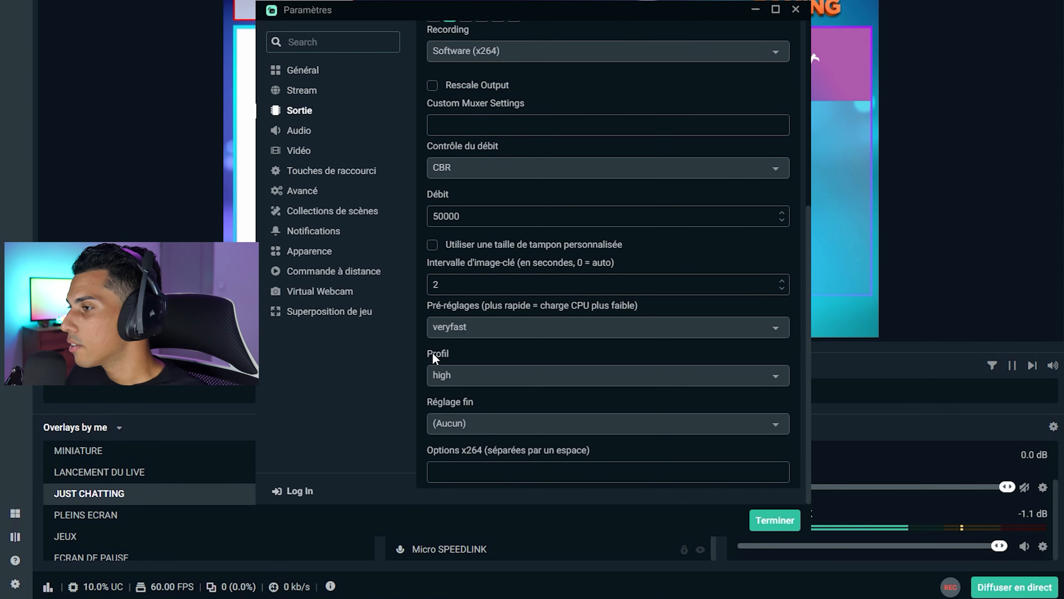
pyautogui.click(475, 381)
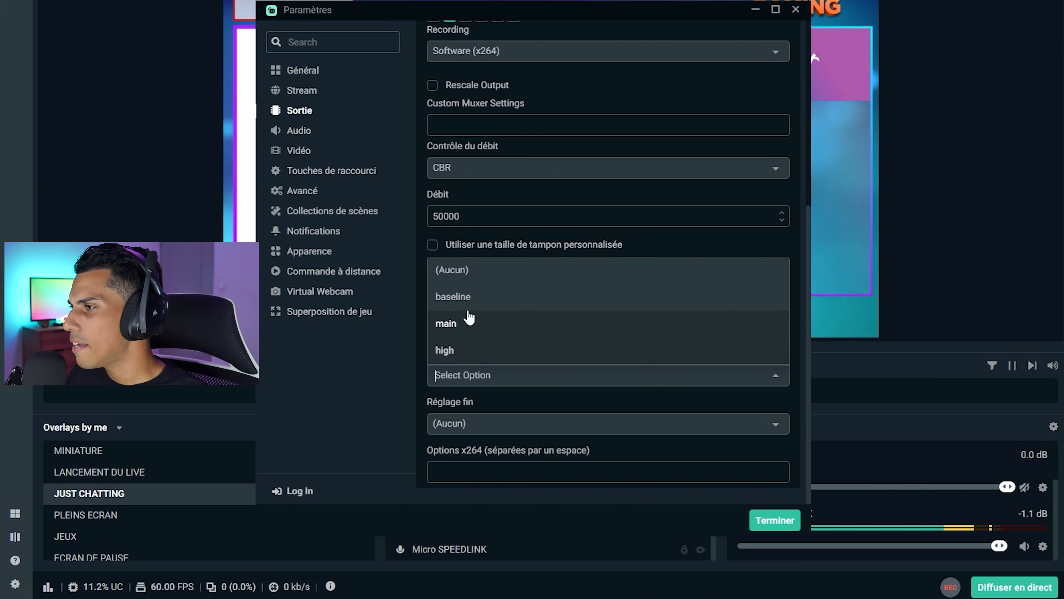
pyautogui.click(476, 323)
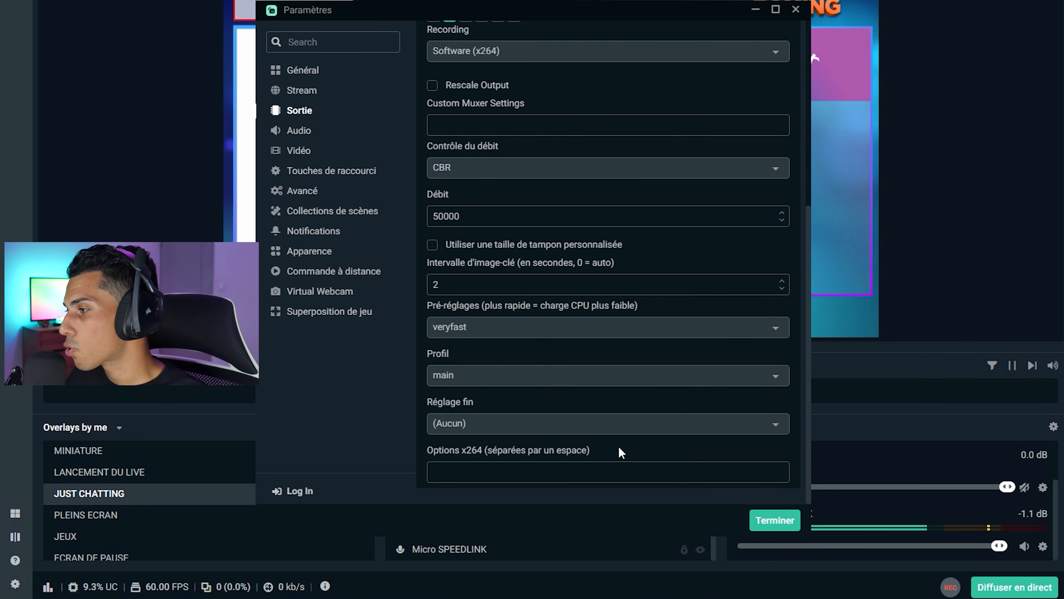
# Set the audio channels to Stereo in the audio settings.
pyautogui.click(300, 132)
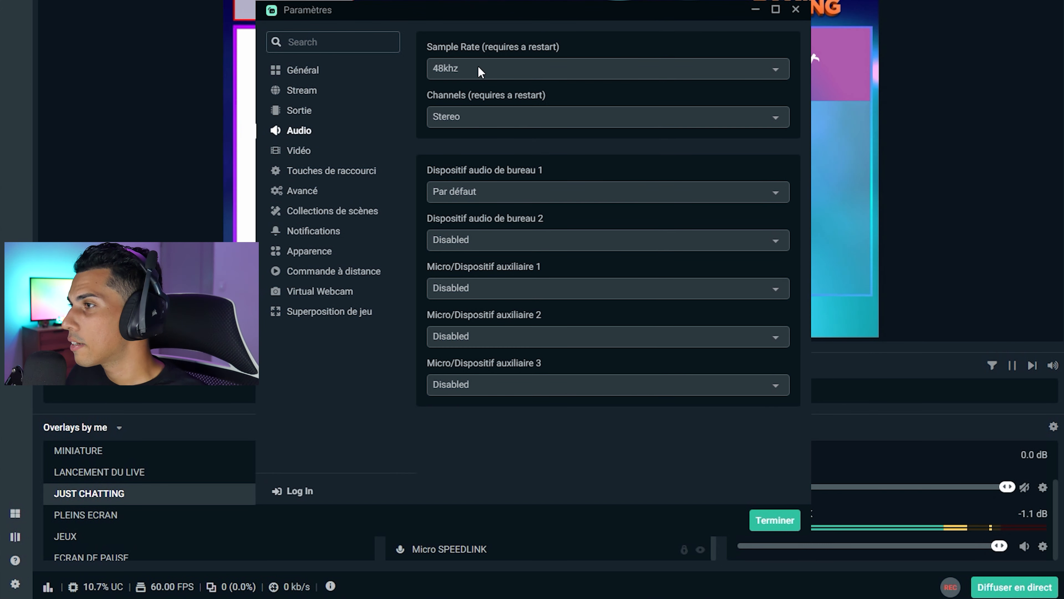
pyautogui.click(449, 113)
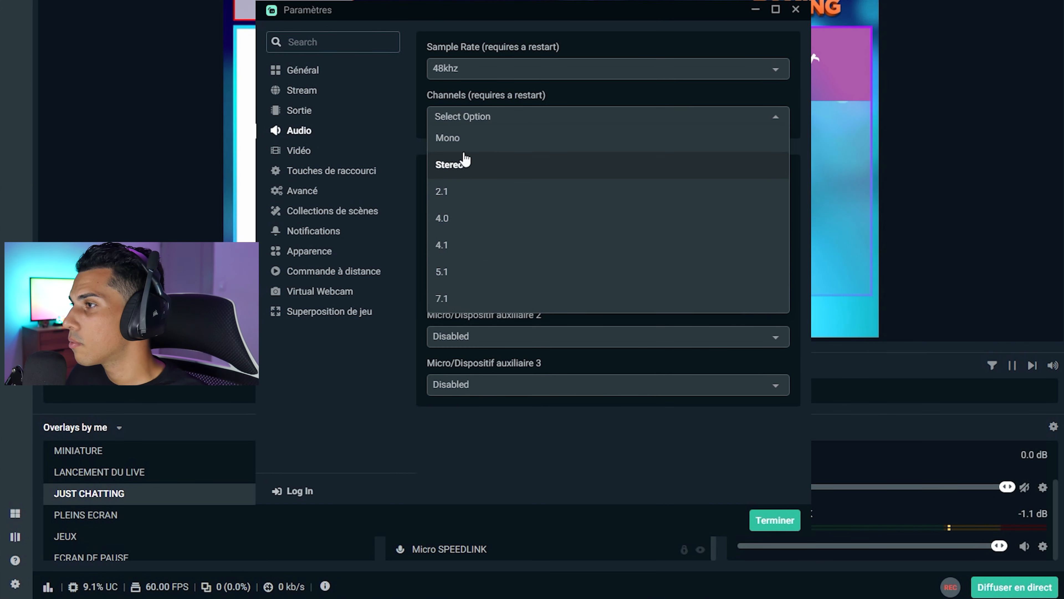
pyautogui.click(466, 162)
# Set both the base canvas resolution and the output scaled resolution to 1920x1080 in the video settings.
pyautogui.click(354, 156)
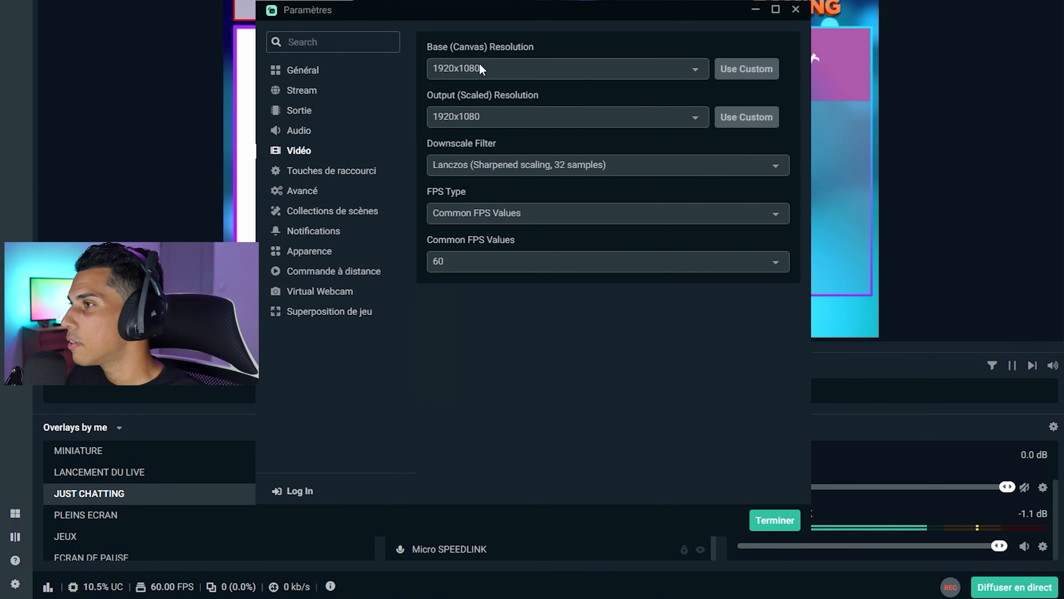
pyautogui.click(496, 69)
pyautogui.click(483, 101)
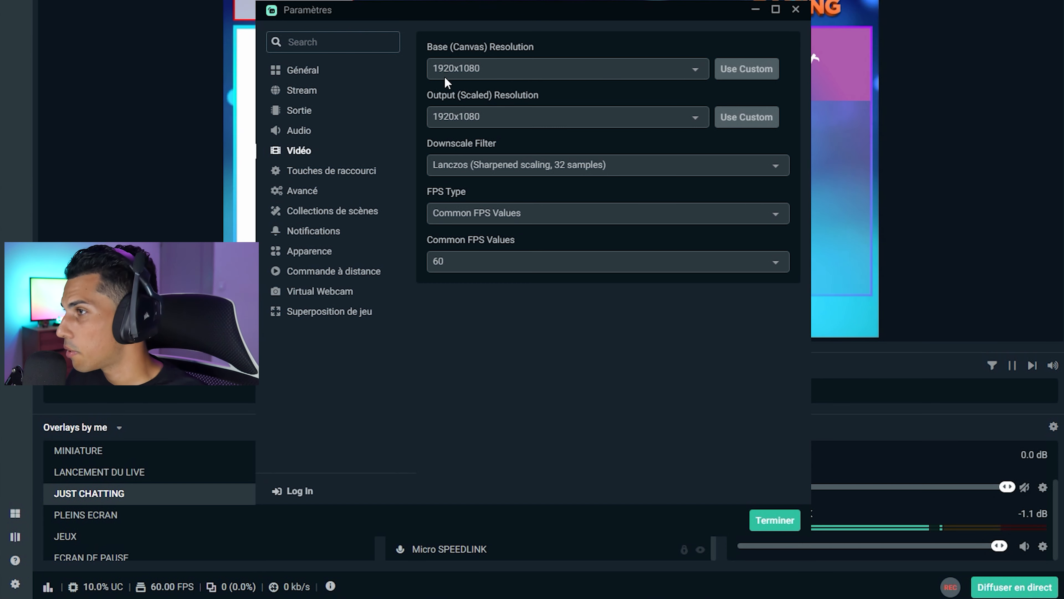
pyautogui.click(447, 112)
pyautogui.click(469, 140)
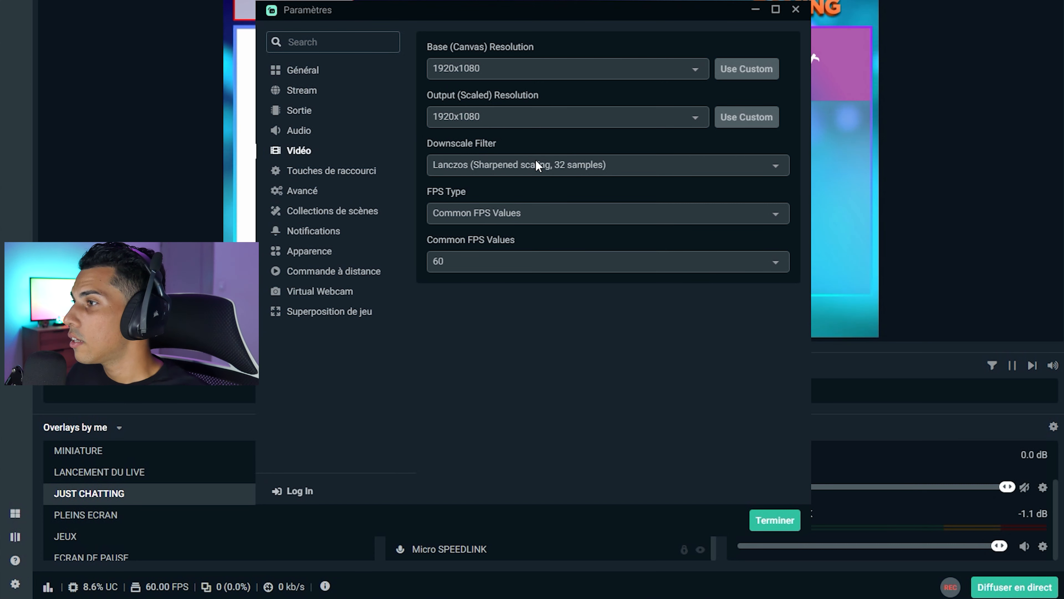
# Set the downscale filter to Lanczos (Sharpened scaling, 32 samples).
pyautogui.click(489, 164)
pyautogui.click(475, 241)
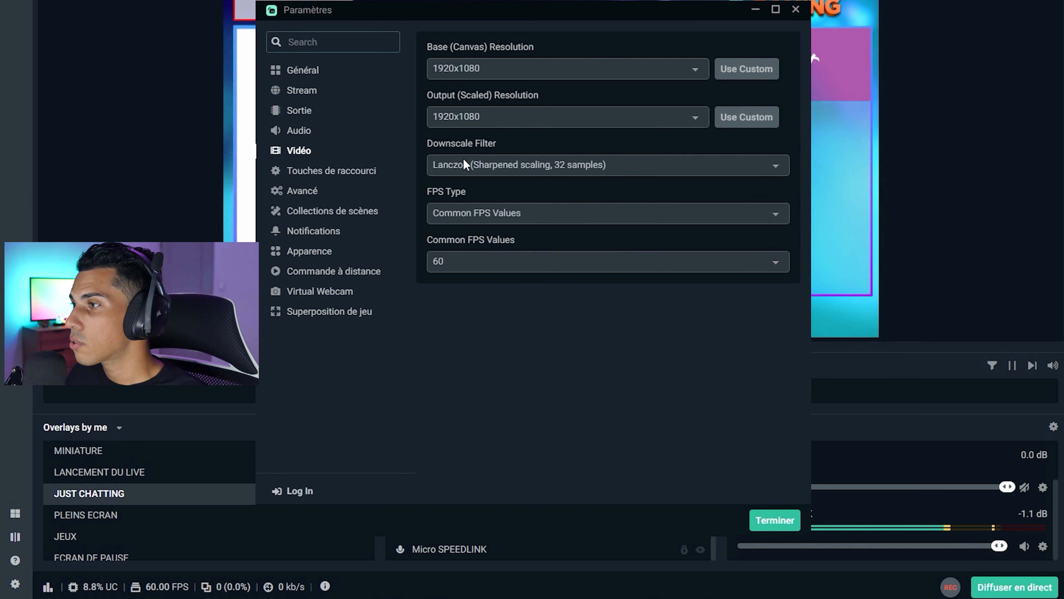
pyautogui.click(487, 167)
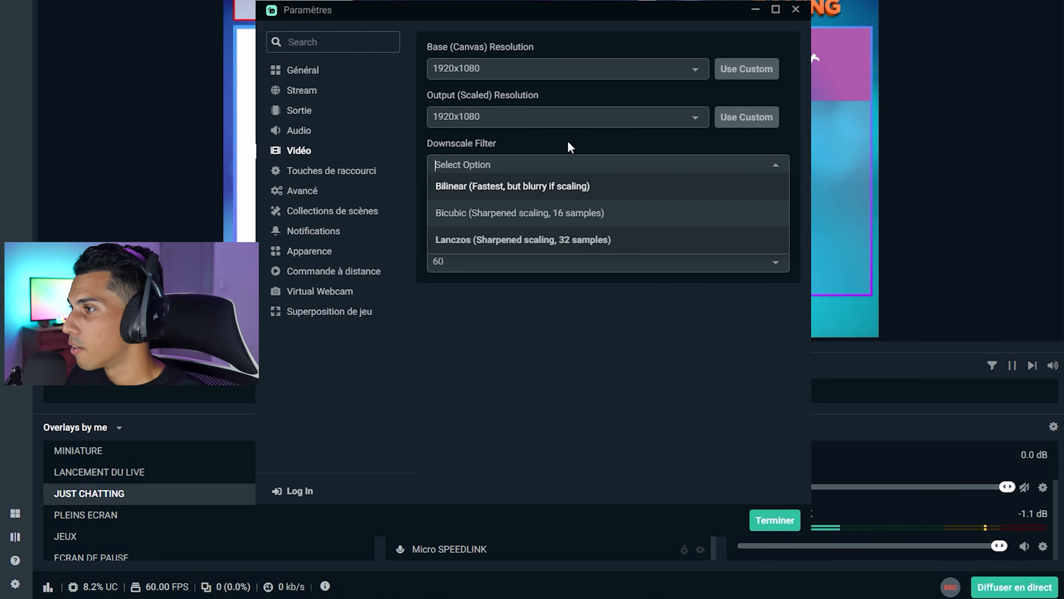
pyautogui.click(583, 131)
# Set the FPS type to Common FPS Values and check the available frame rates.
pyautogui.click(508, 211)
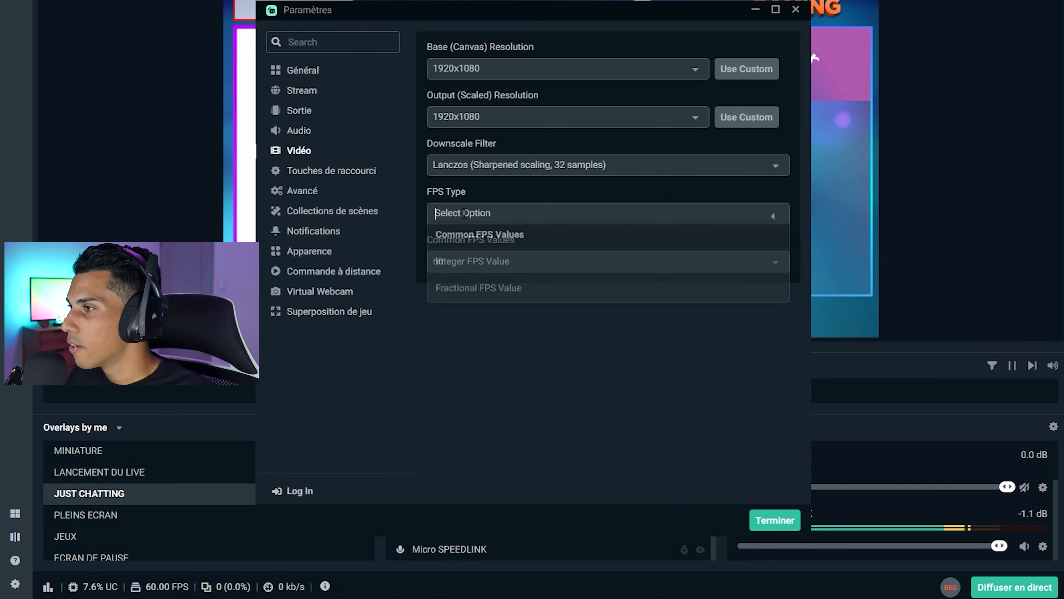
pyautogui.click(525, 233)
pyautogui.click(459, 262)
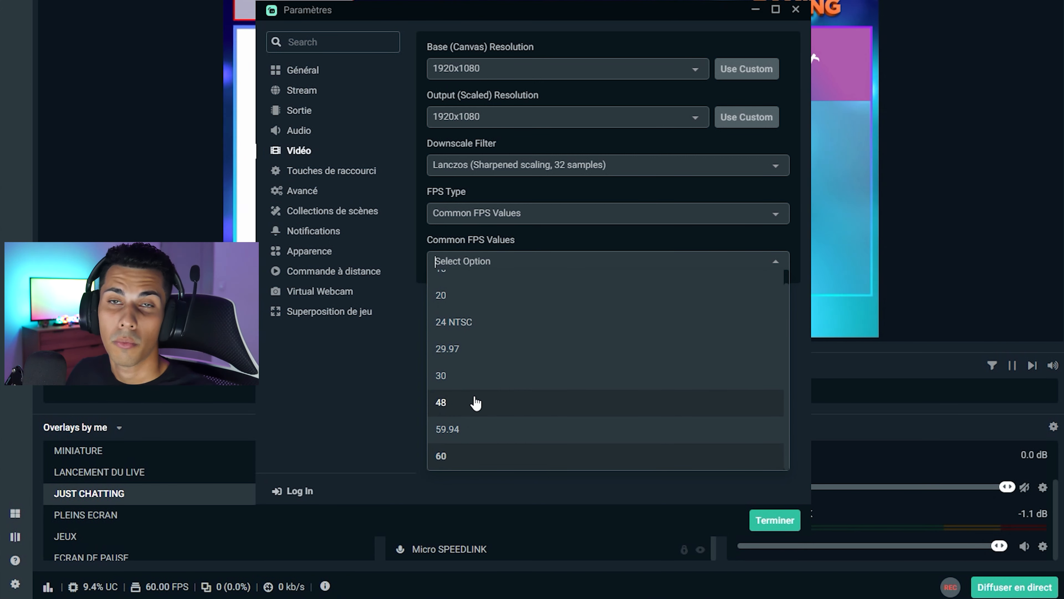
pyautogui.click(486, 261)
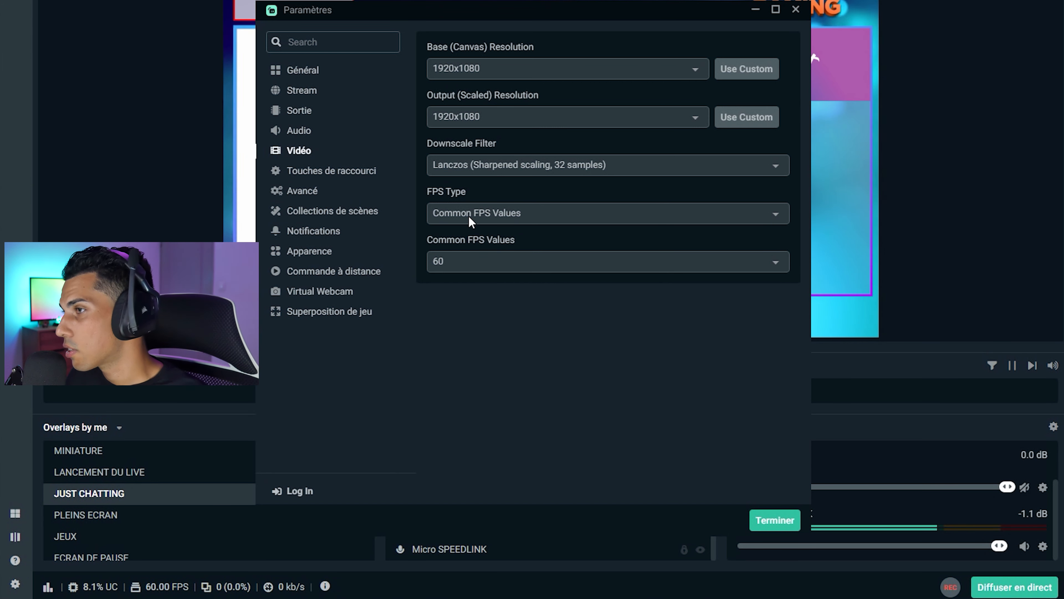
# Look through the remaining settings categories, including hotkeys, scene collections, notifications, appearance and remote control.
pyautogui.click(320, 173)
pyautogui.click(299, 192)
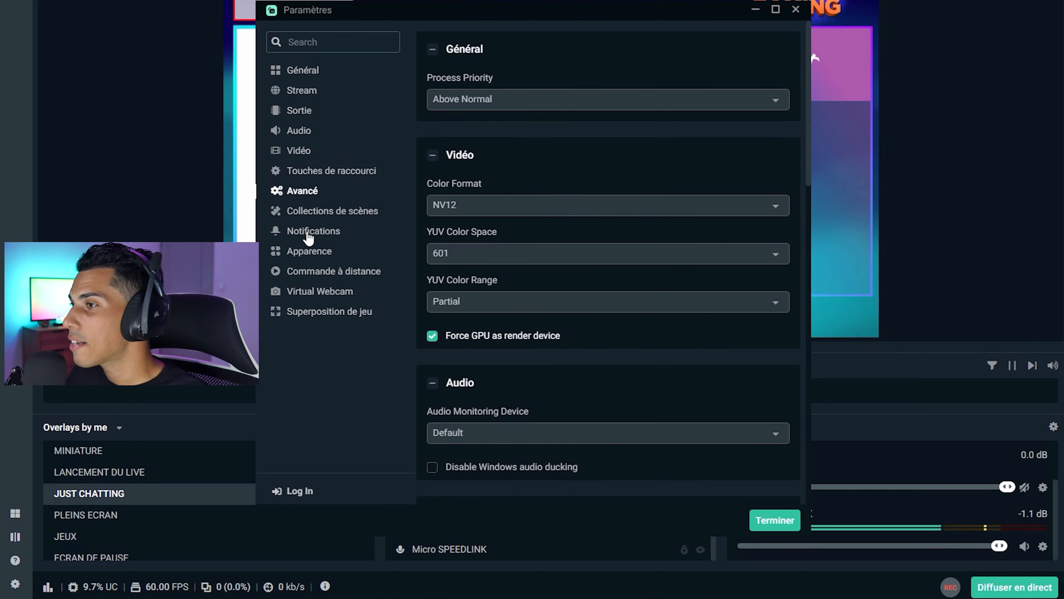
pyautogui.click(310, 211)
pyautogui.click(323, 231)
pyautogui.click(322, 211)
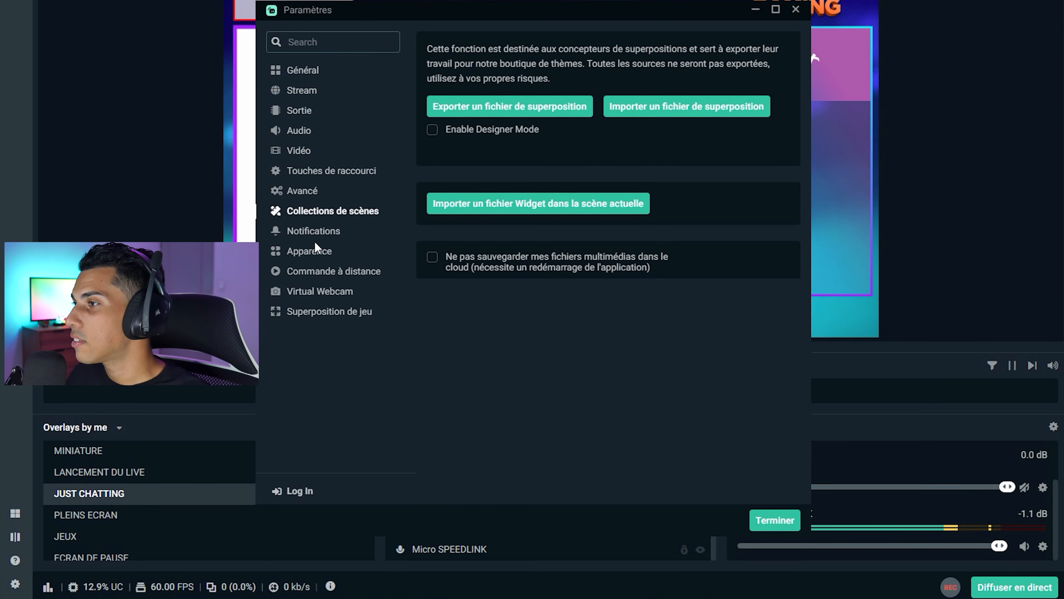
pyautogui.click(301, 251)
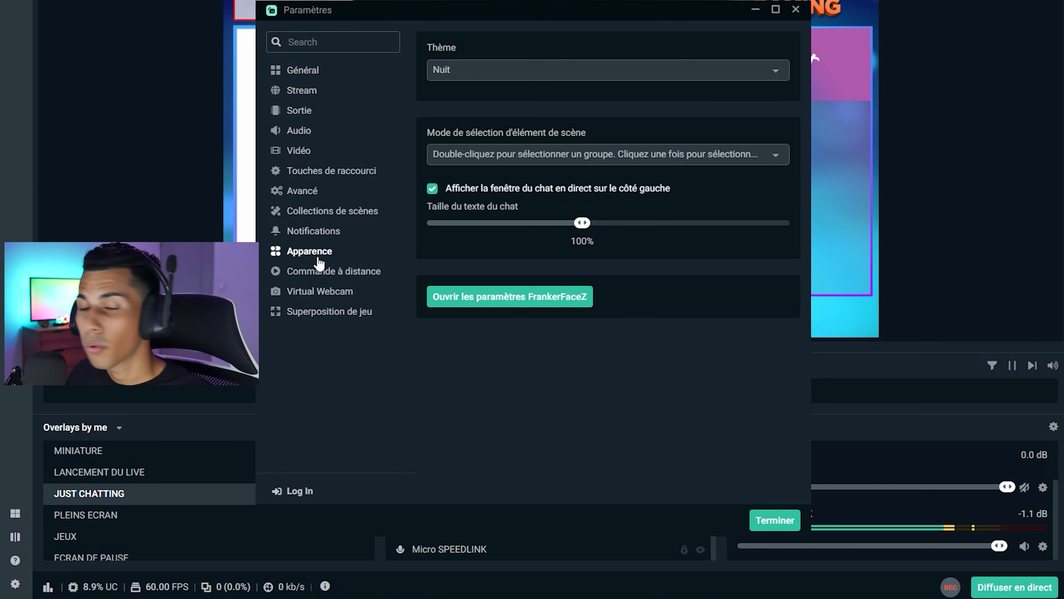
pyautogui.click(311, 290)
pyautogui.click(317, 272)
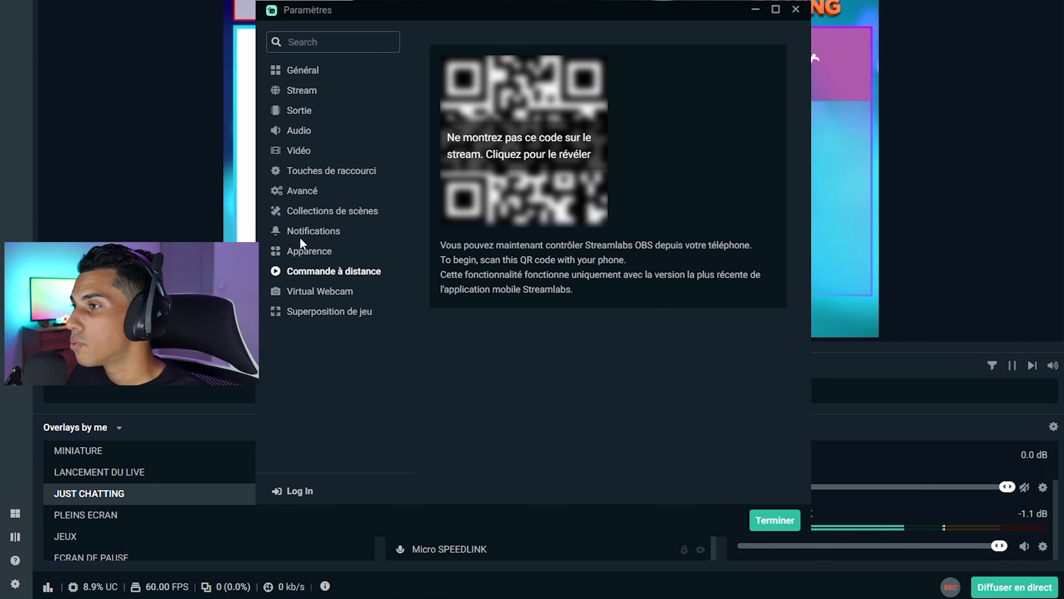
pyautogui.click(309, 232)
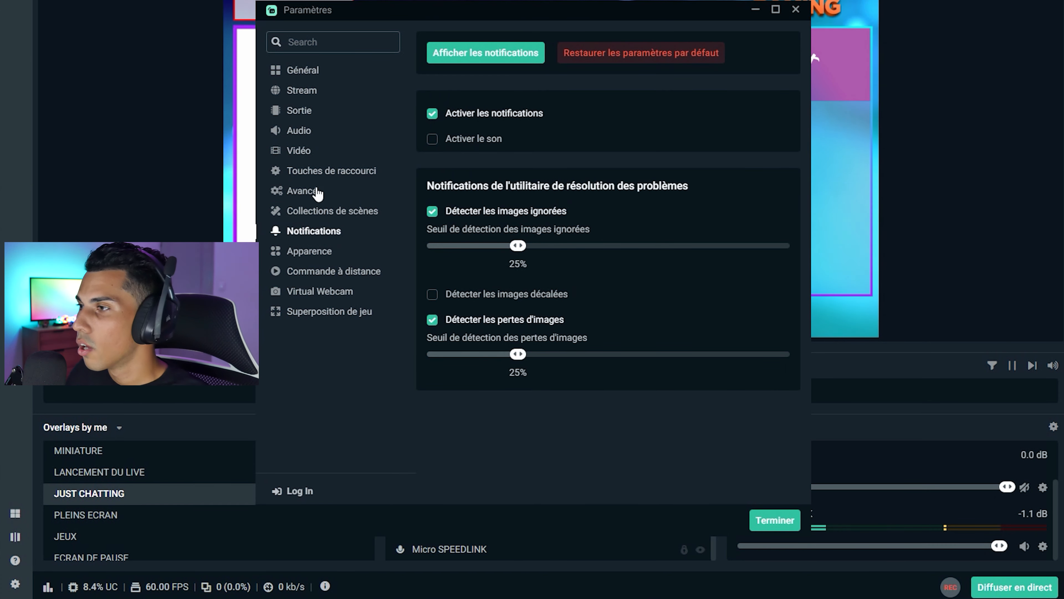
pyautogui.click(331, 215)
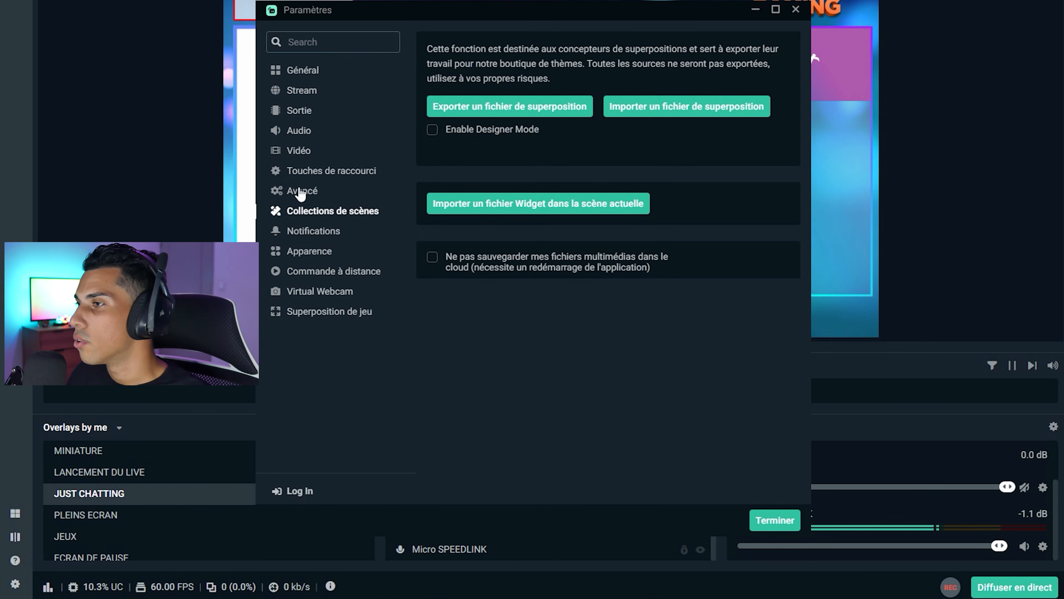
# Set the process priority to Above Normal in the advanced settings and check the YUV color range options.
pyautogui.click(298, 191)
pyautogui.scroll(-2, 455, 181)
pyautogui.scroll(2, 455, 181)
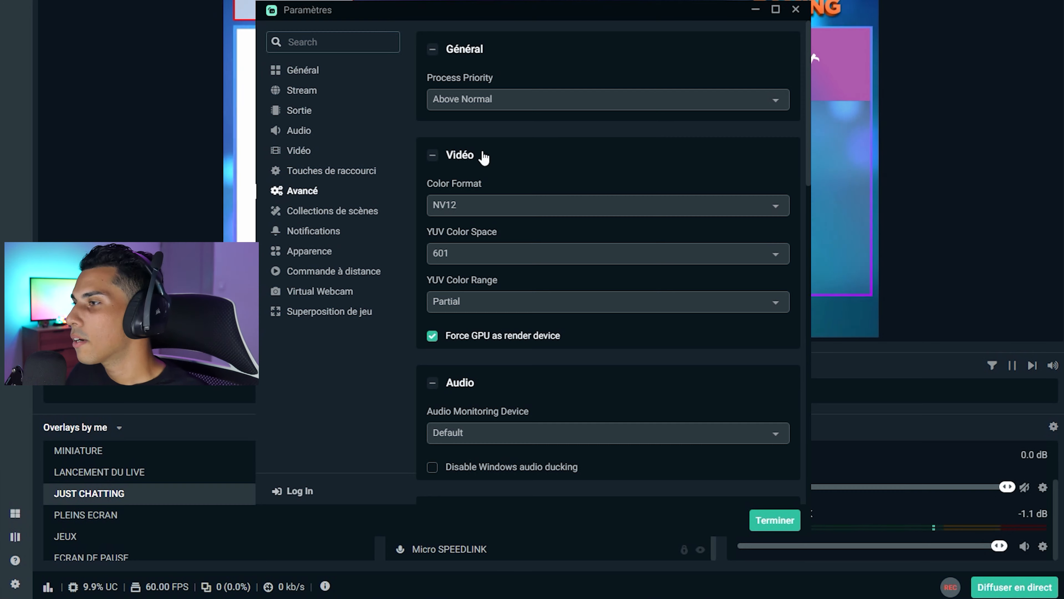
pyautogui.scroll(-3, 486, 160)
pyautogui.scroll(3, 485, 160)
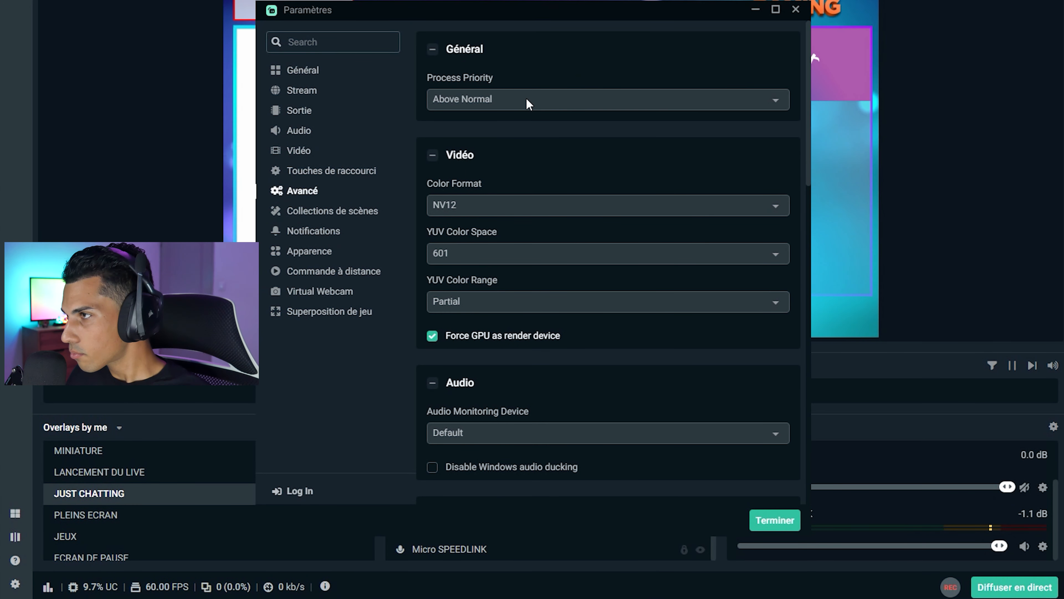
pyautogui.click(537, 100)
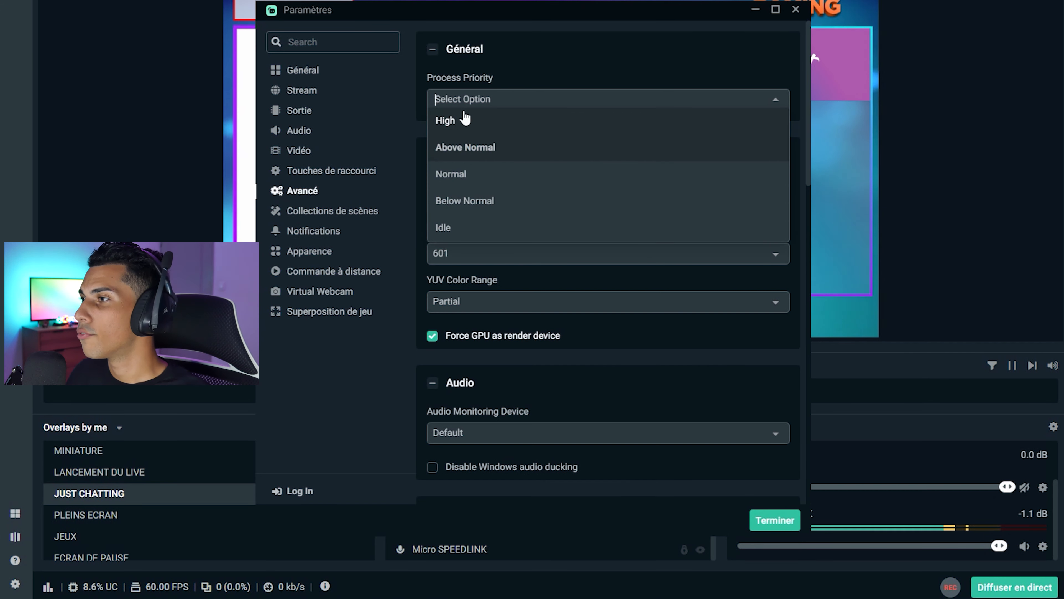
pyautogui.click(489, 156)
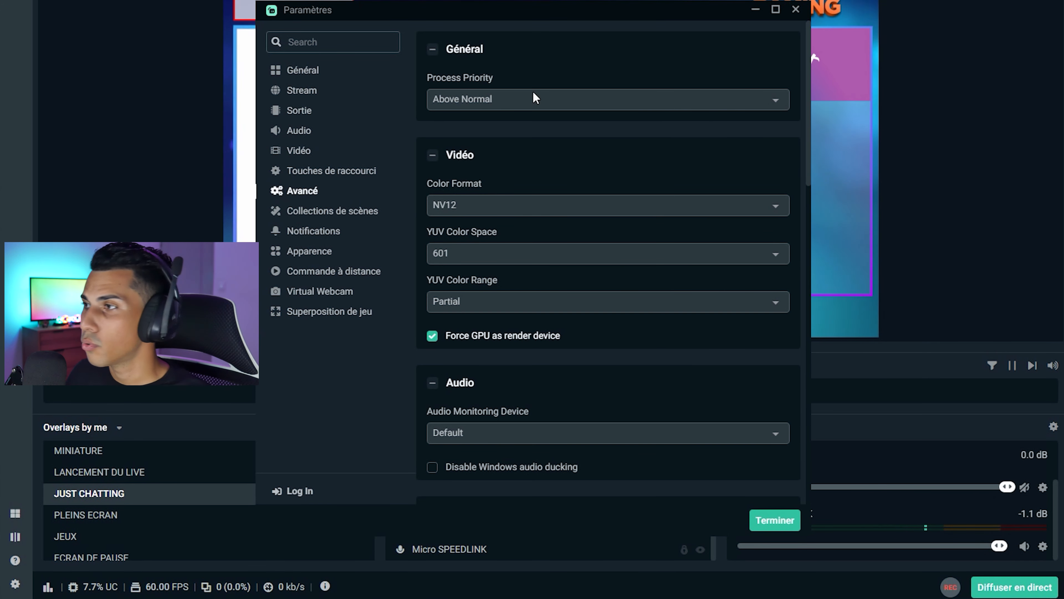
pyautogui.click(456, 95)
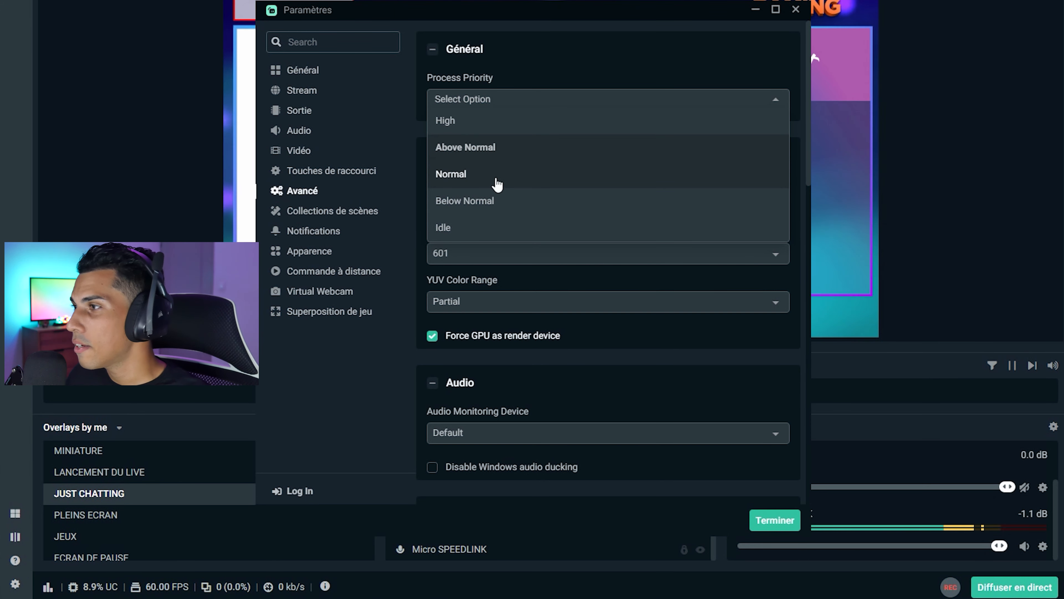
pyautogui.click(512, 157)
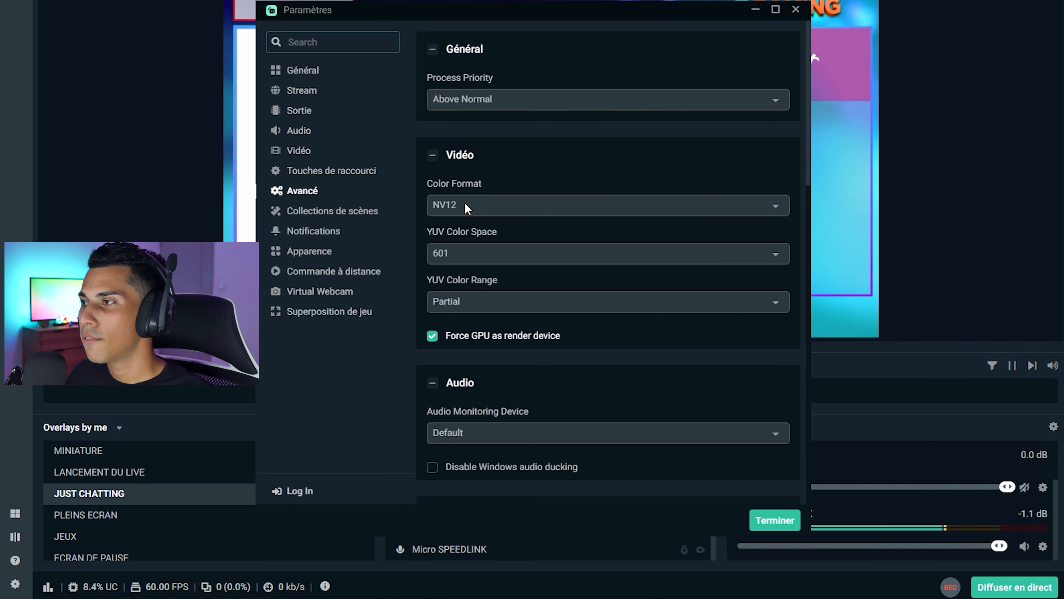
pyautogui.click(443, 305)
pyautogui.click(473, 331)
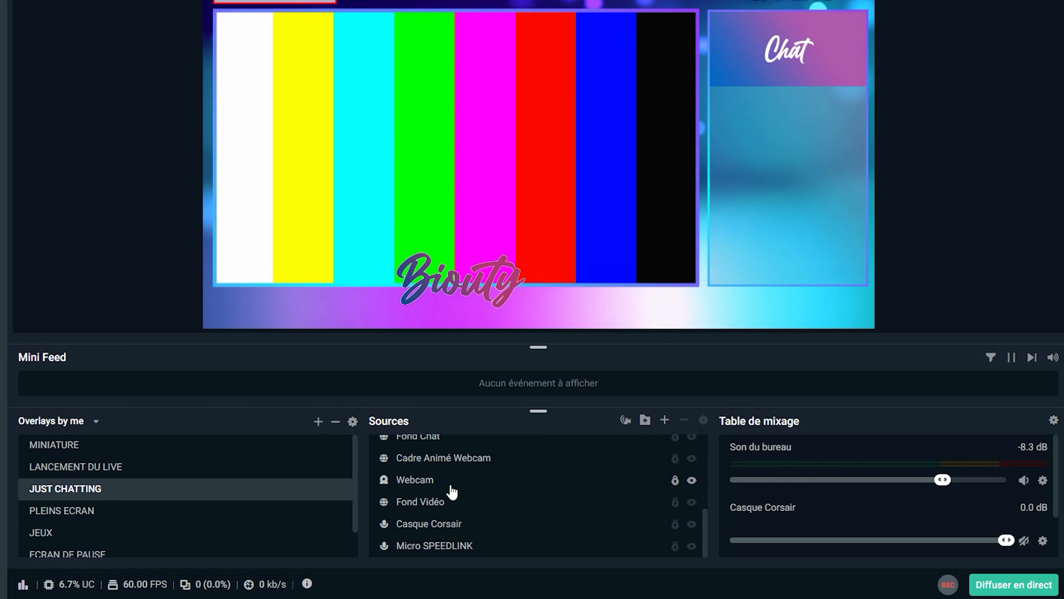
# Check the existing image sources that can be added to the JUST CHATTING scene, without adding any.
pyautogui.click(665, 421)
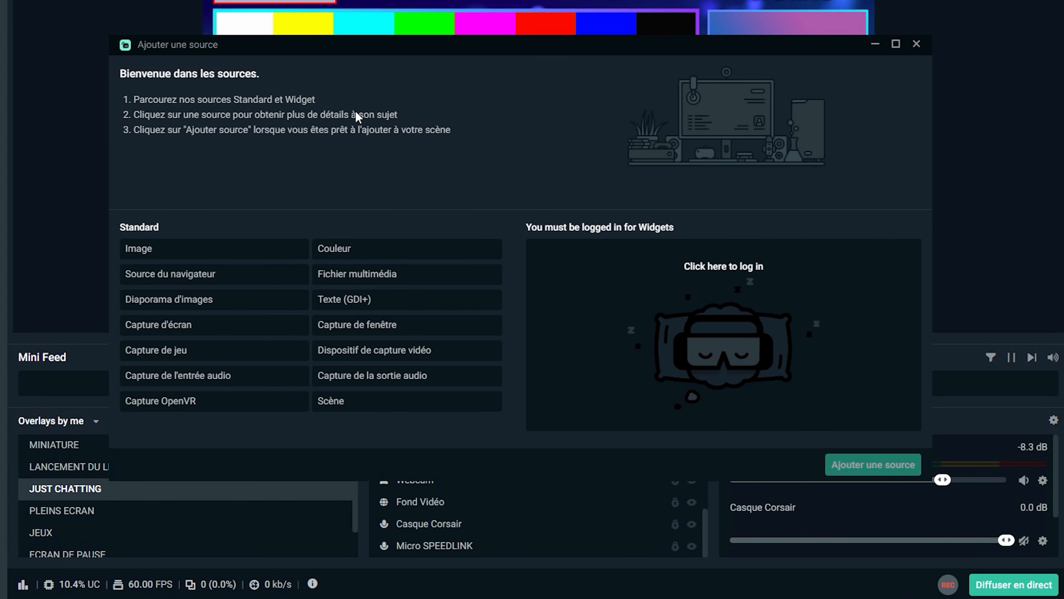
pyautogui.click(167, 253)
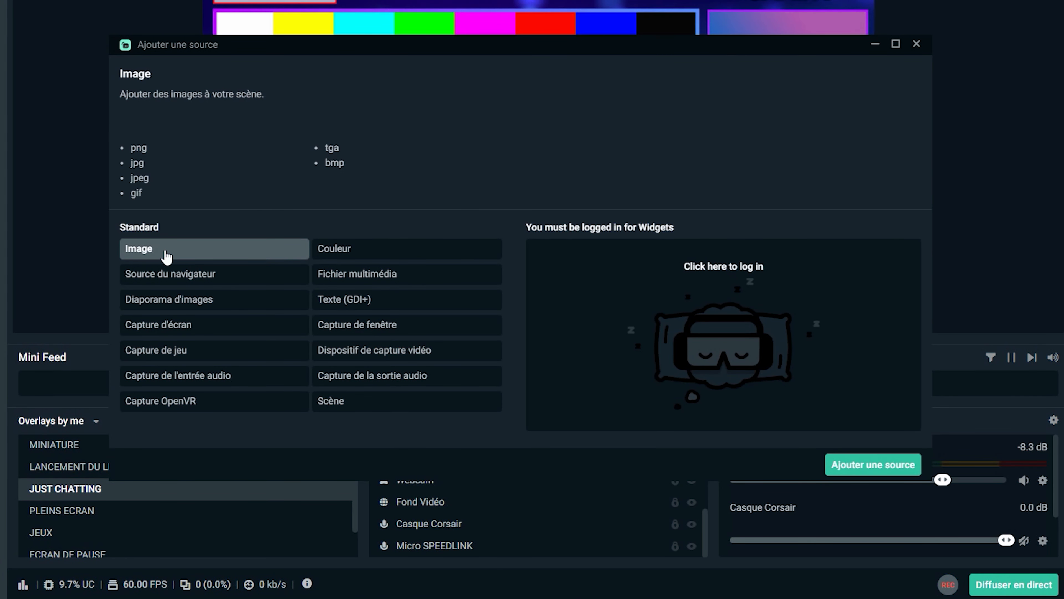
pyautogui.click(872, 465)
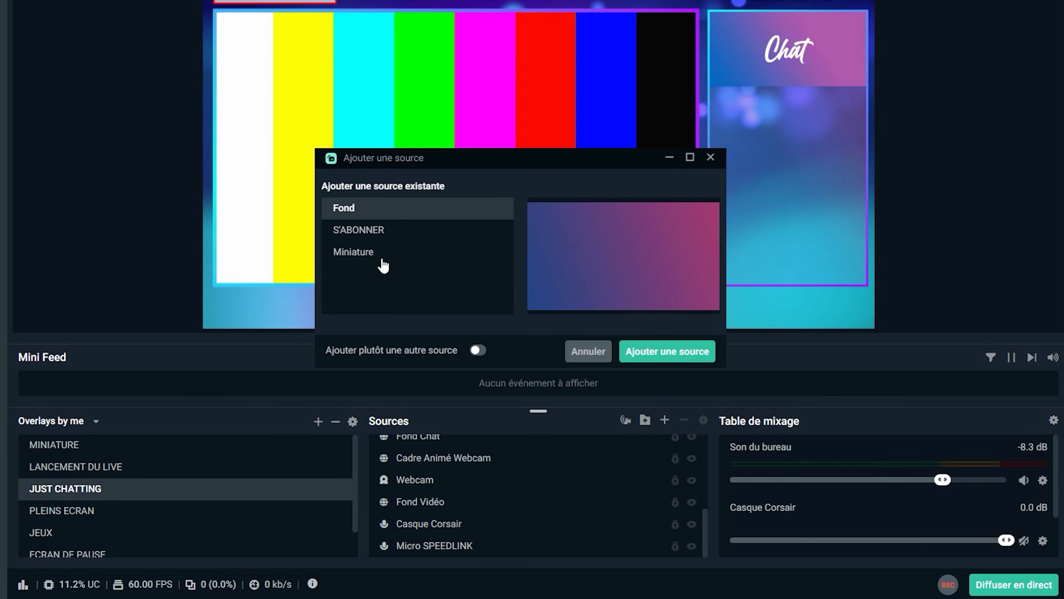
pyautogui.click(356, 230)
pyautogui.click(347, 252)
pyautogui.click(711, 158)
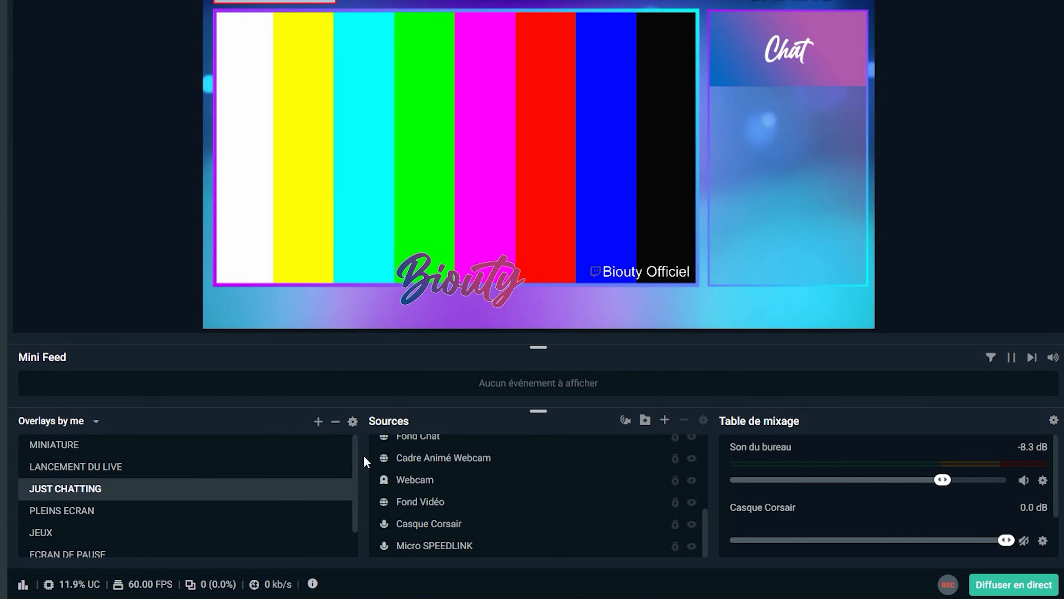
pyautogui.click(665, 420)
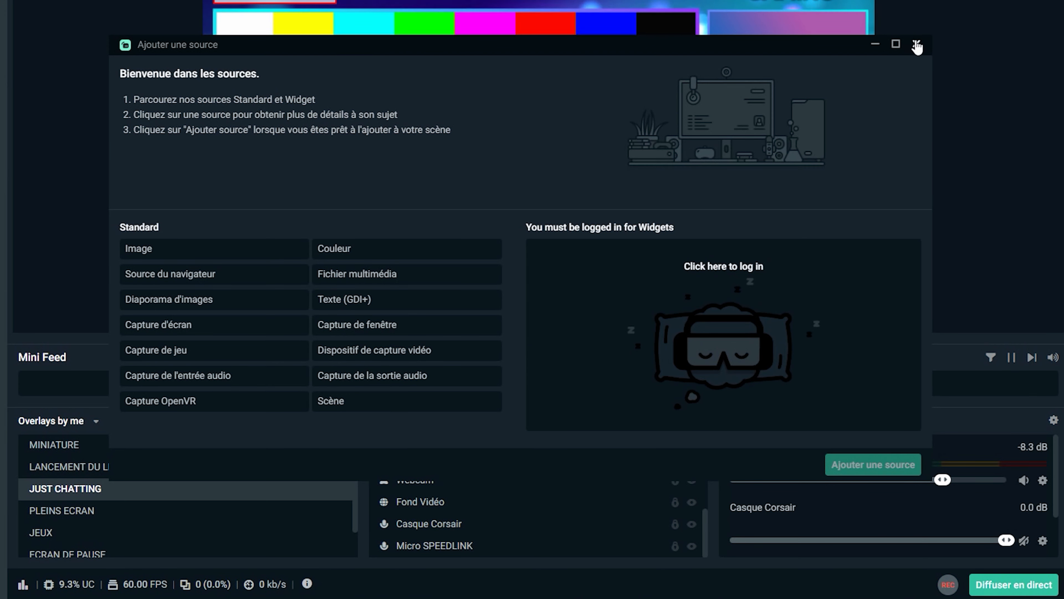
pyautogui.click(916, 44)
# Inspect the URL and size settings of the Fond Vidéo browser source, leaving them as they are.
pyautogui.scroll(5, 475, 507)
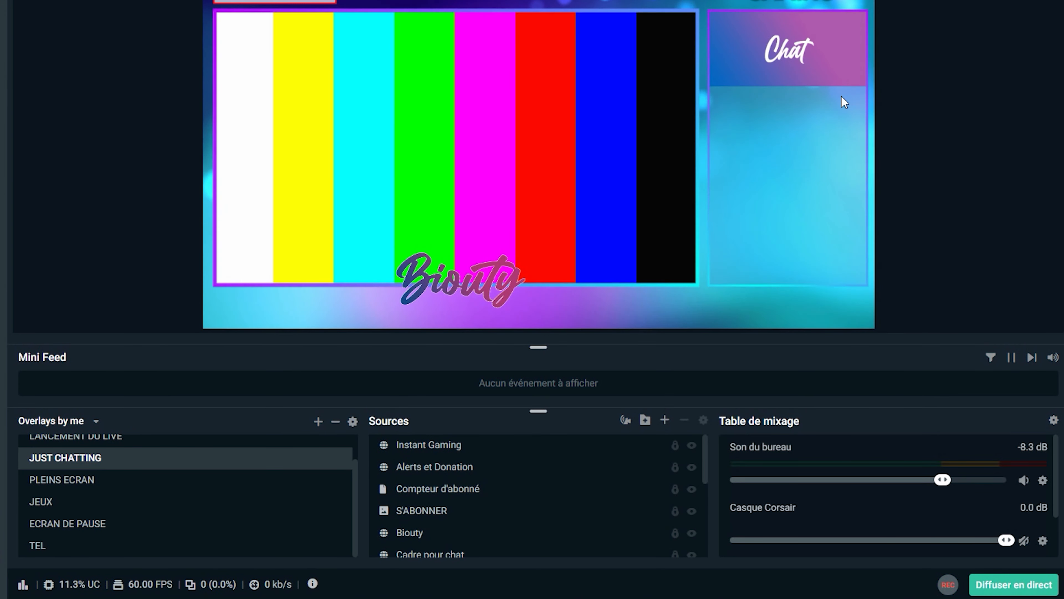
pyautogui.scroll(-5, 419, 530)
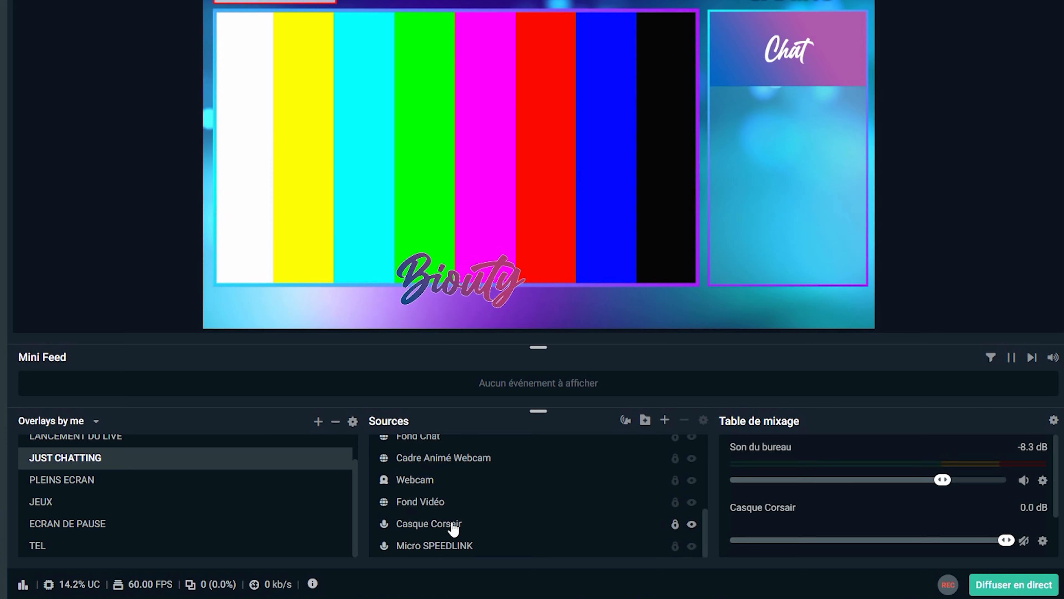
pyautogui.doubleClick(420, 507)
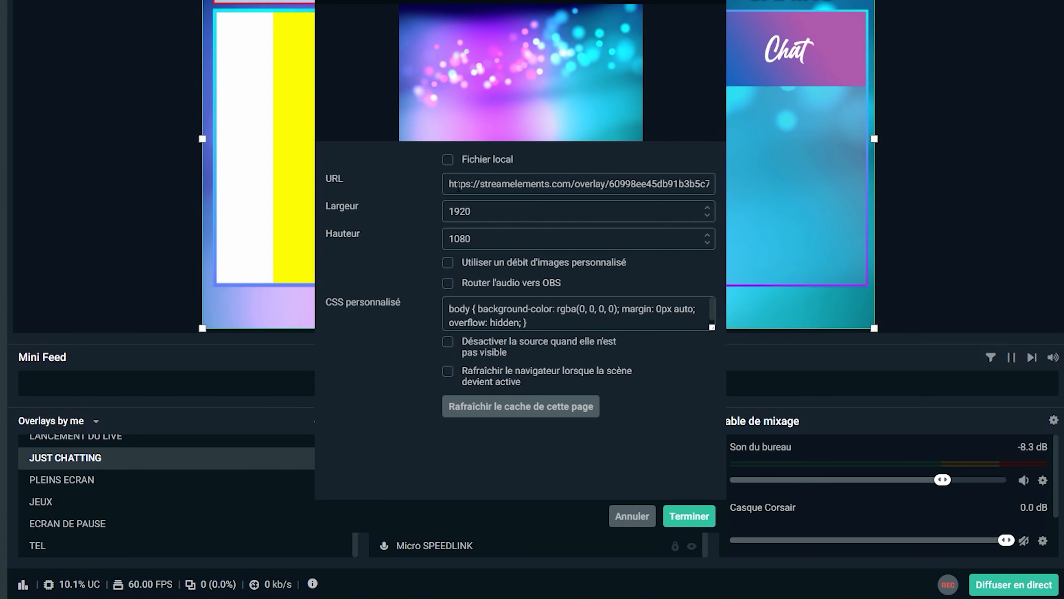
pyautogui.moveTo(481, 185); pyautogui.dragTo(550, 185)
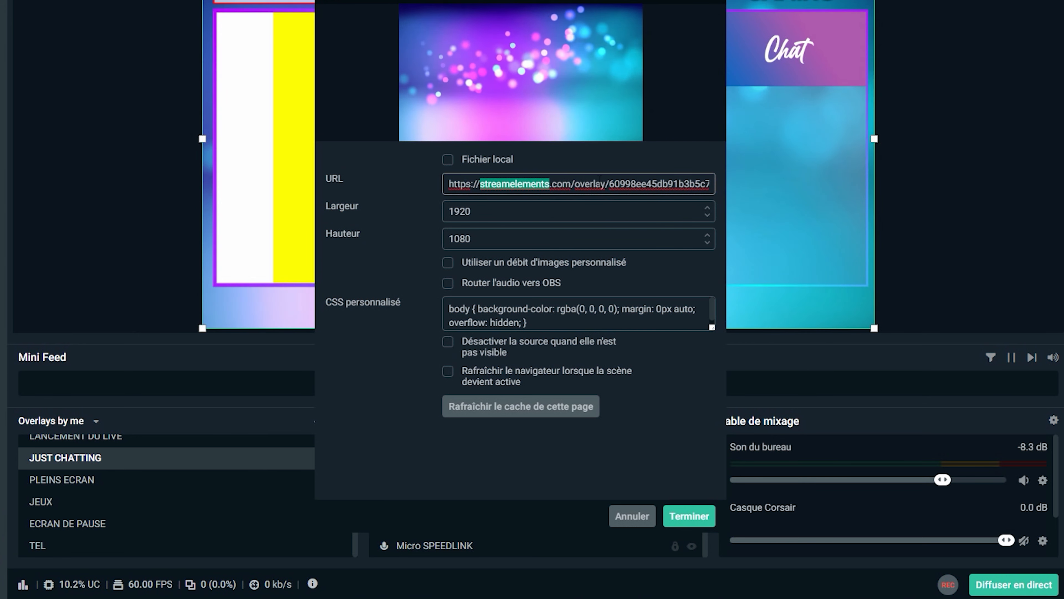
pyautogui.click(601, 184)
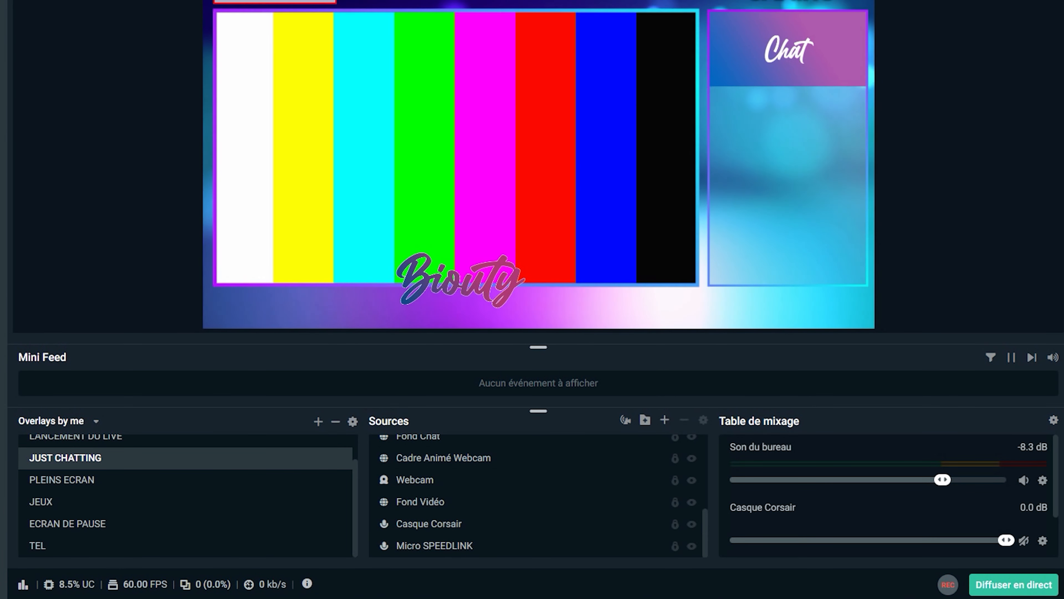
# Switch to StreamElements in the browser and create a blank overlay at 1080p resolution.
pyautogui.moveTo(237, 598)
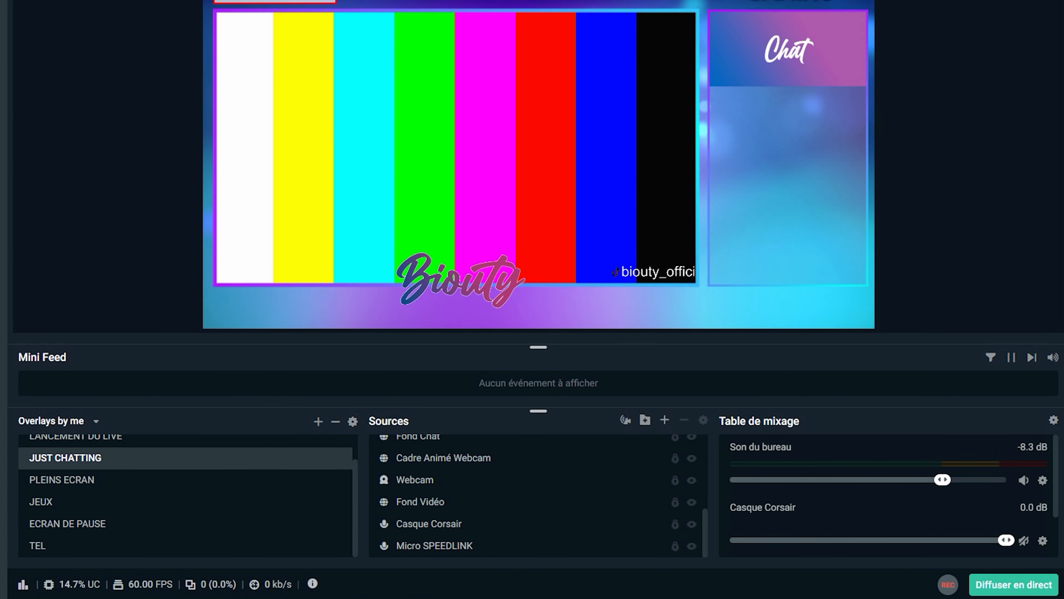
pyautogui.click(285, 589)
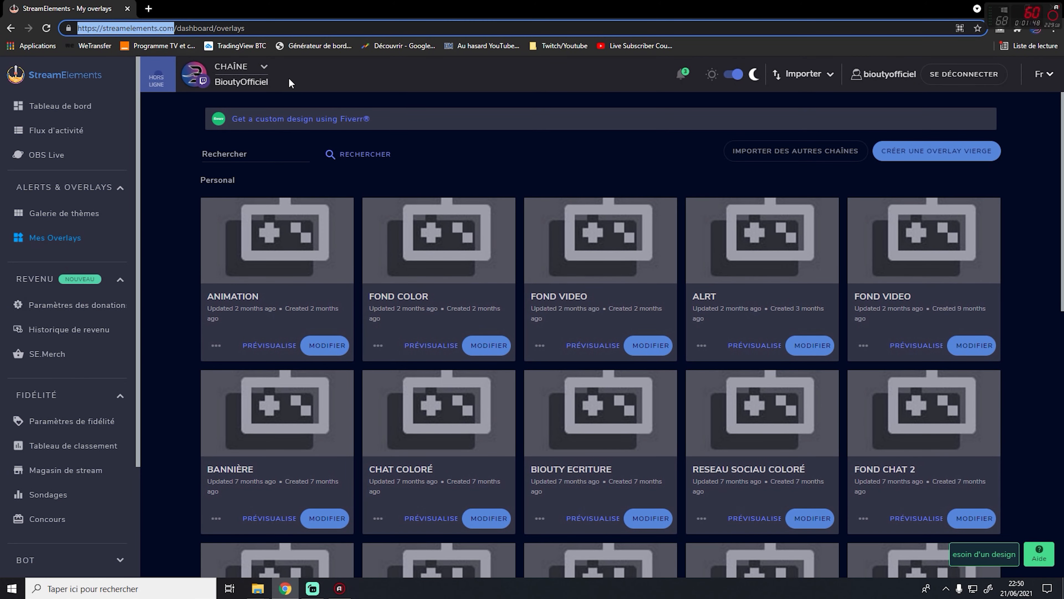
pyautogui.click(41, 241)
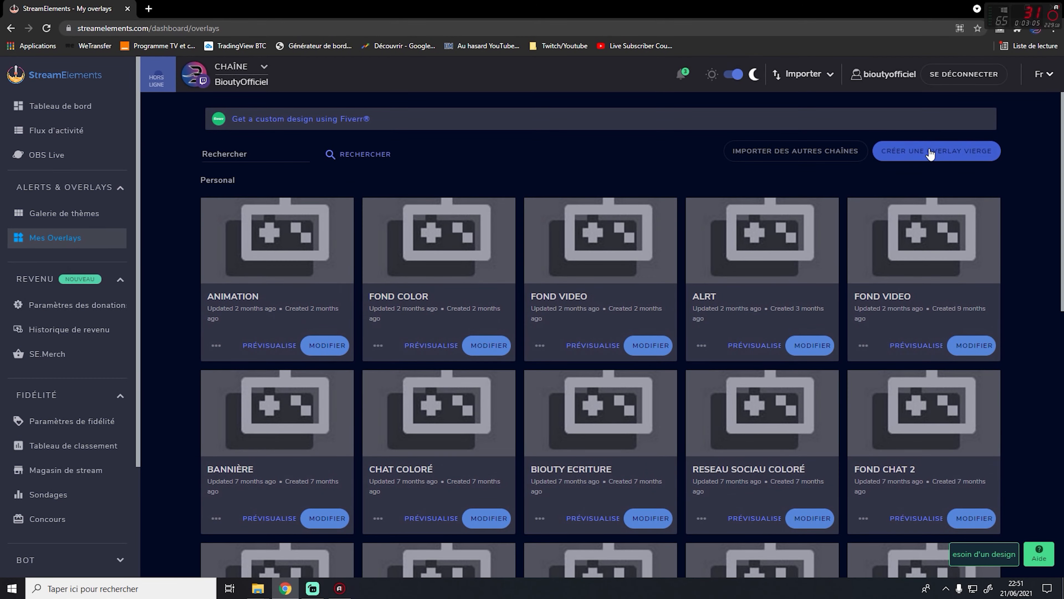
pyautogui.click(930, 153)
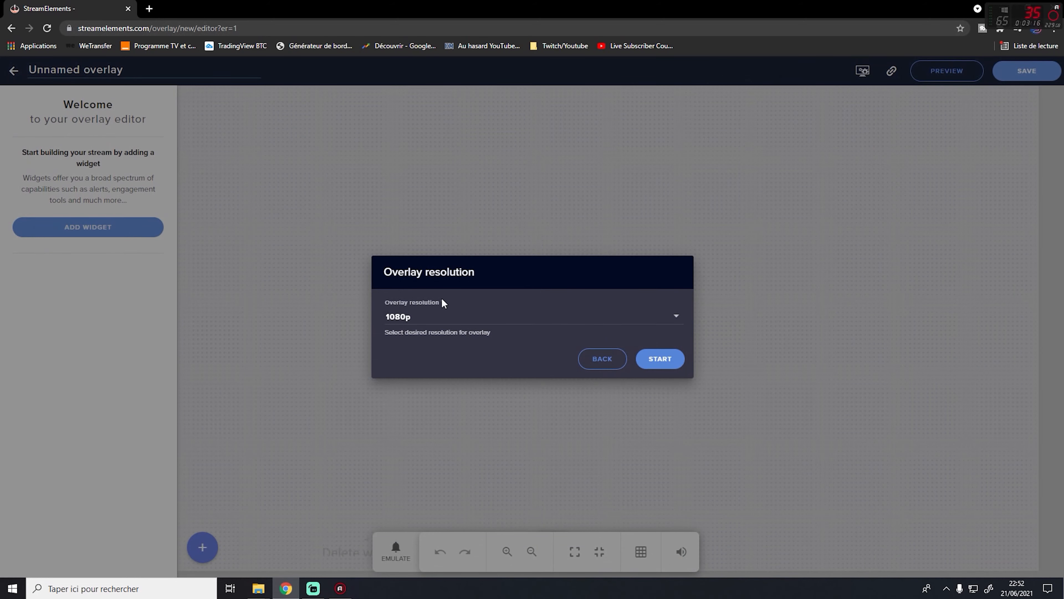
pyautogui.click(660, 359)
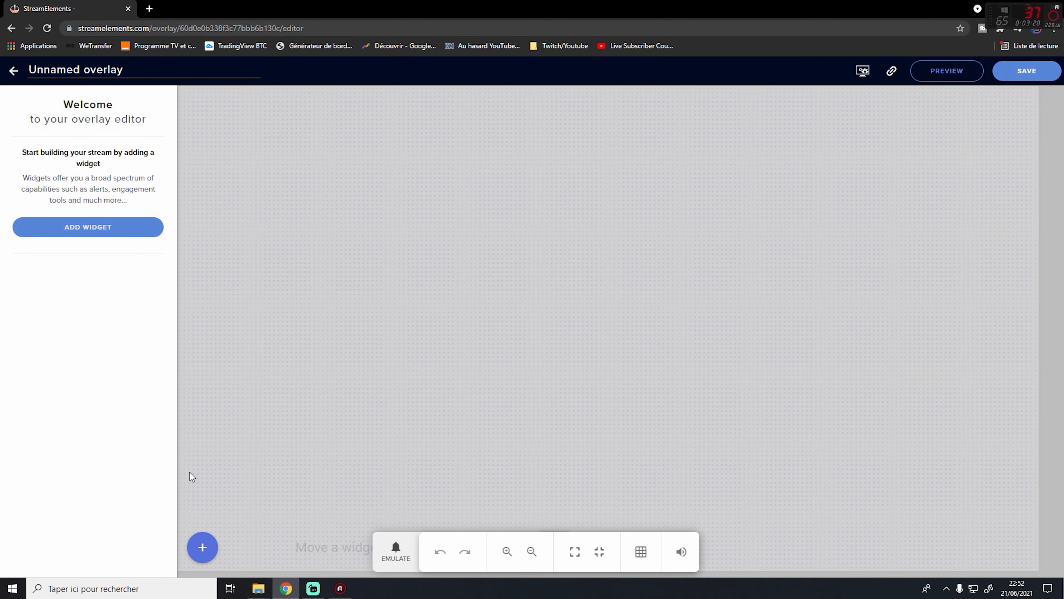
# Add a video widget using Bokeh - 55859.mp4 and enlarge it to fill the whole overlay canvas.
pyautogui.click(210, 551)
pyautogui.moveTo(266, 431)
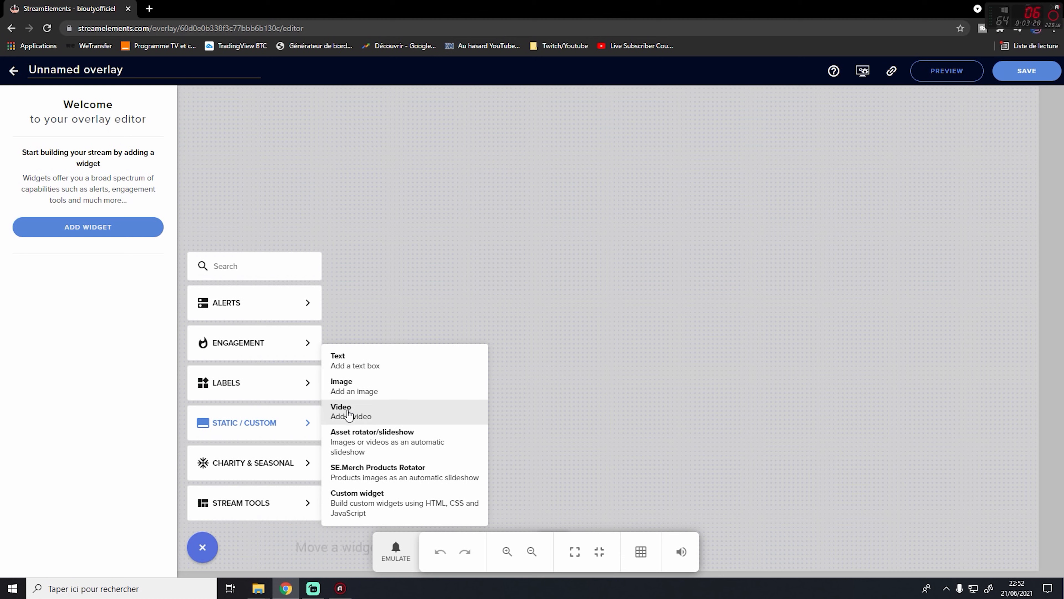
pyautogui.click(348, 414)
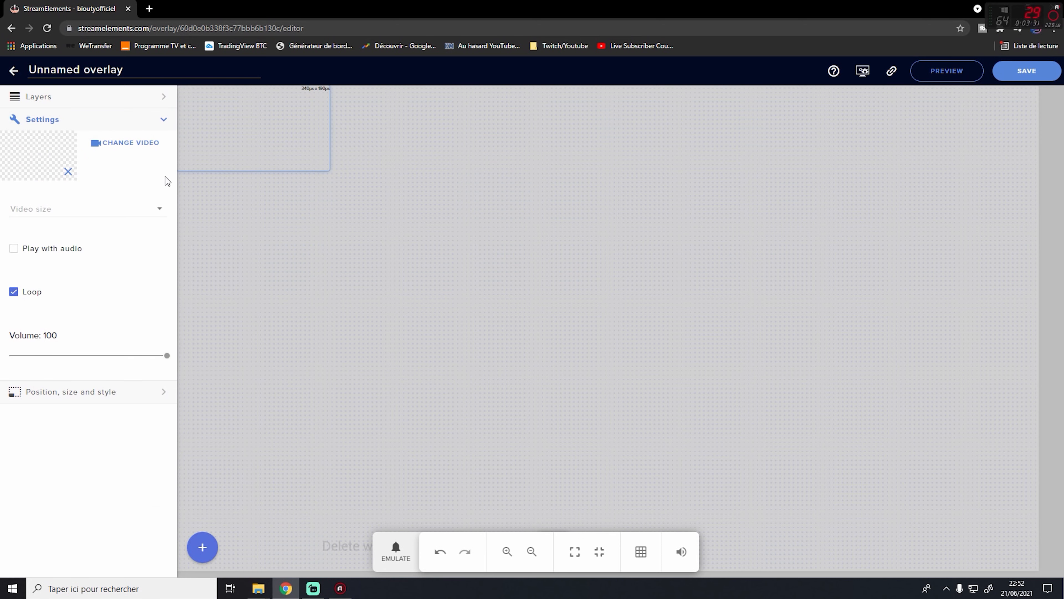
pyautogui.click(119, 144)
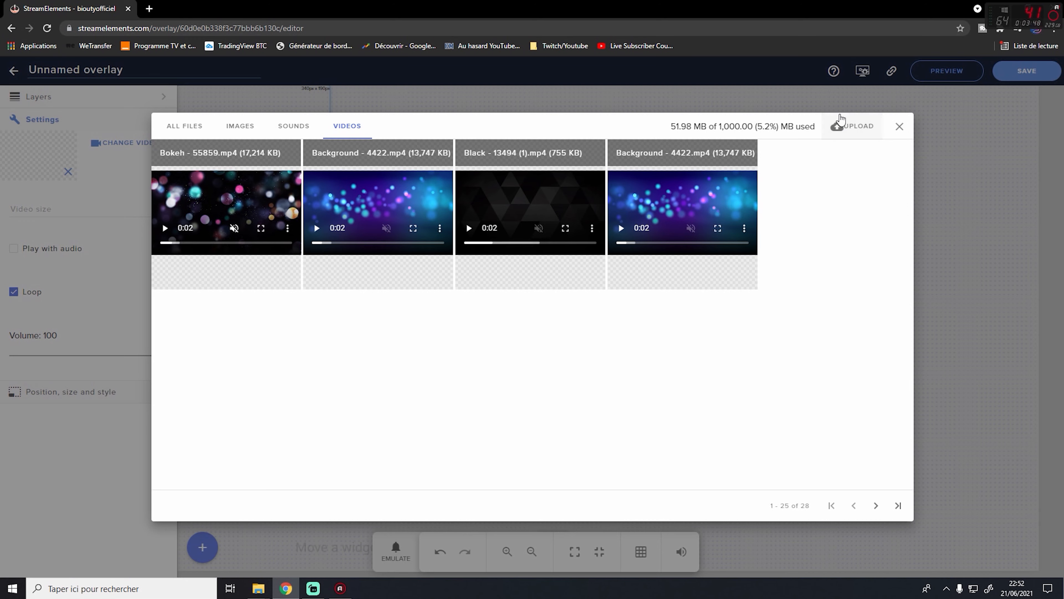
pyautogui.moveTo(434, 181)
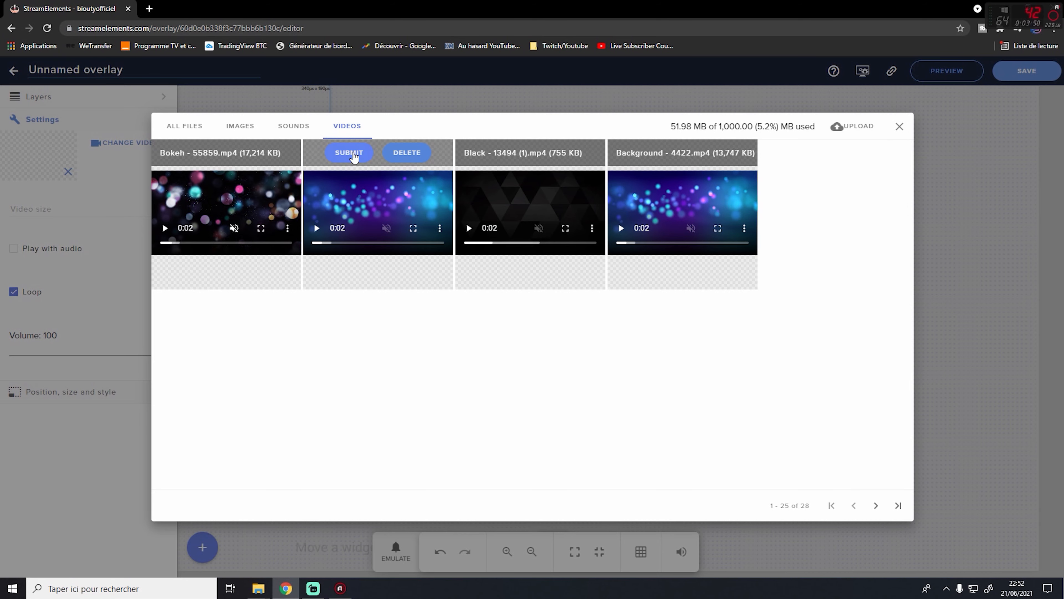
pyautogui.moveTo(172, 196)
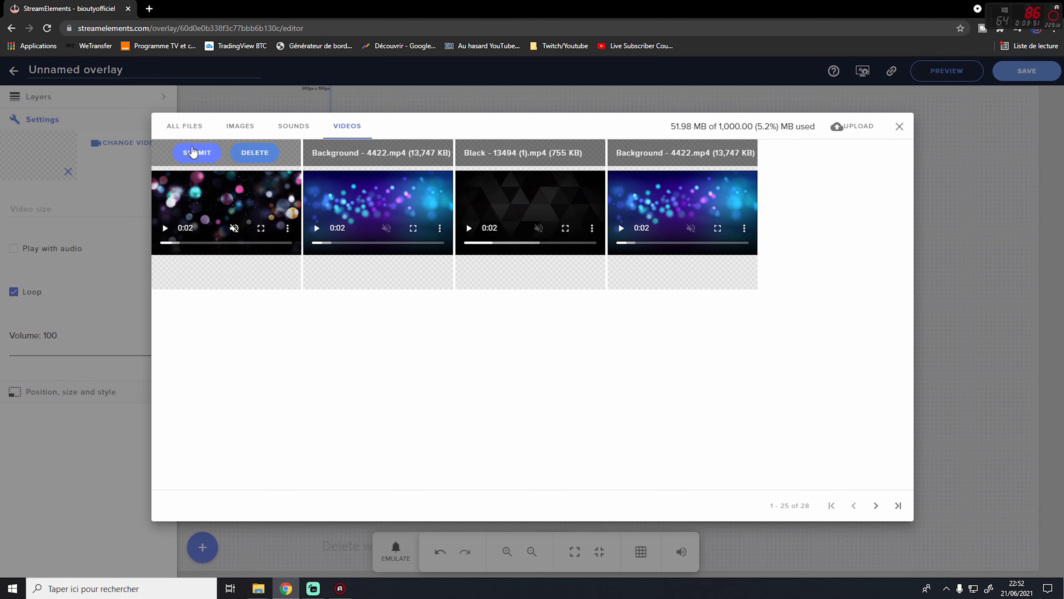
pyautogui.click(193, 152)
pyautogui.moveTo(330, 169); pyautogui.dragTo(1038, 570)
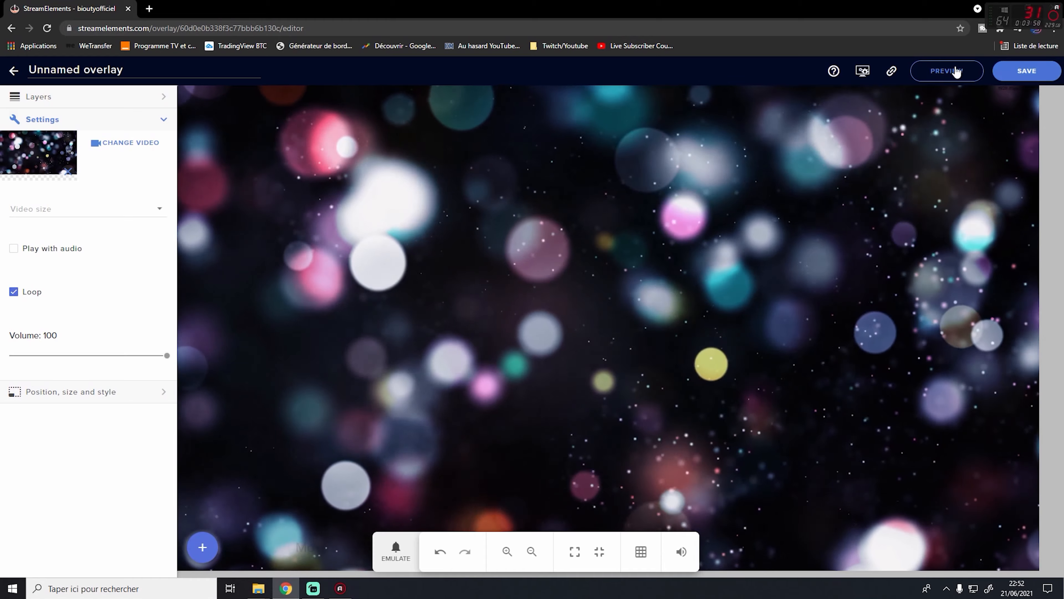
# Save the overlay as "fond video" and copy its link.
pyautogui.click(1027, 70)
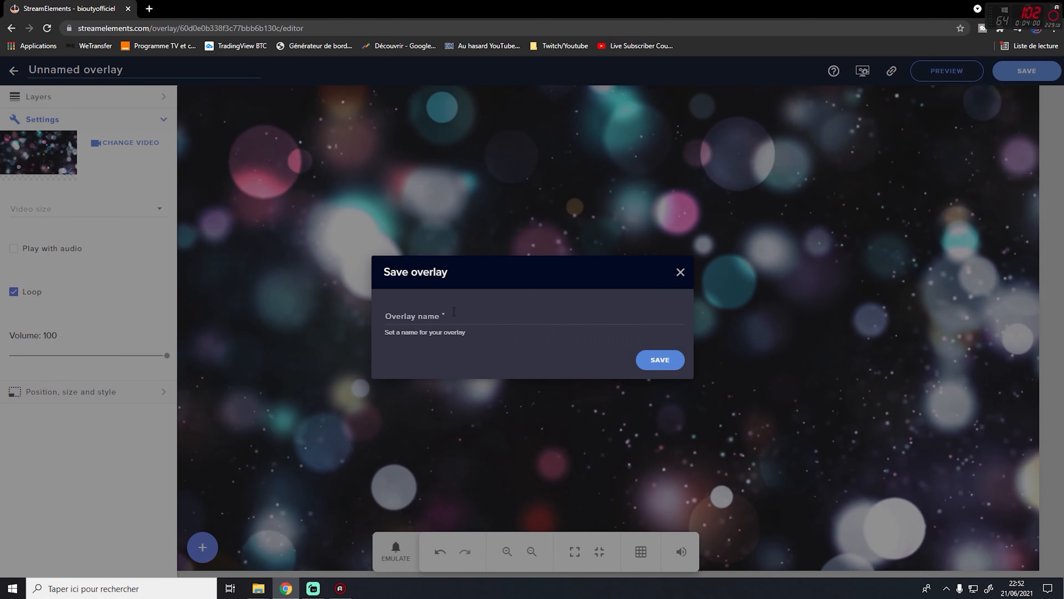
pyautogui.click(454, 312)
pyautogui.write('t')
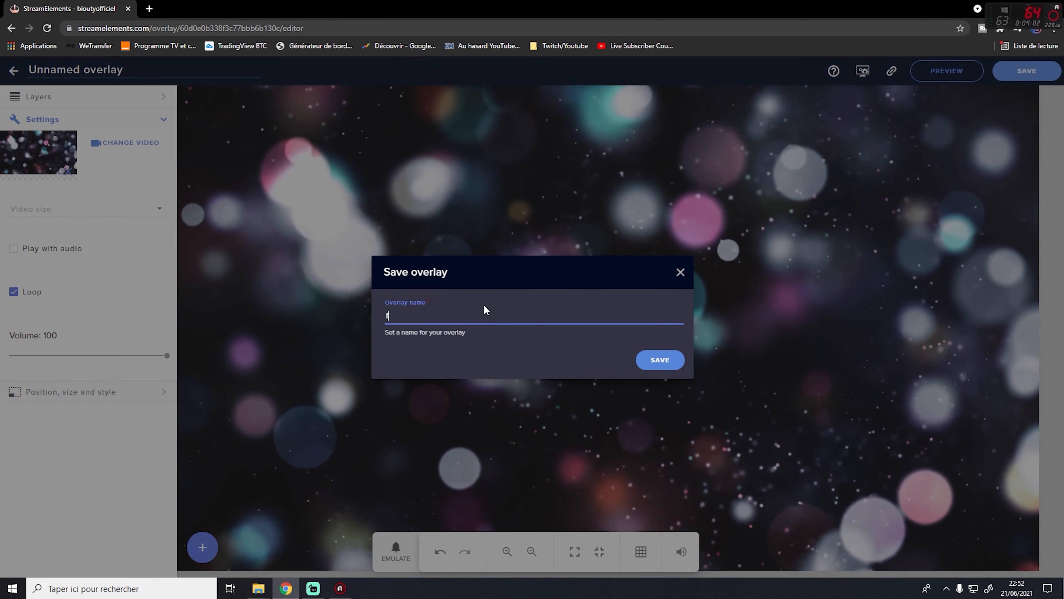
pyautogui.write('ond vu')
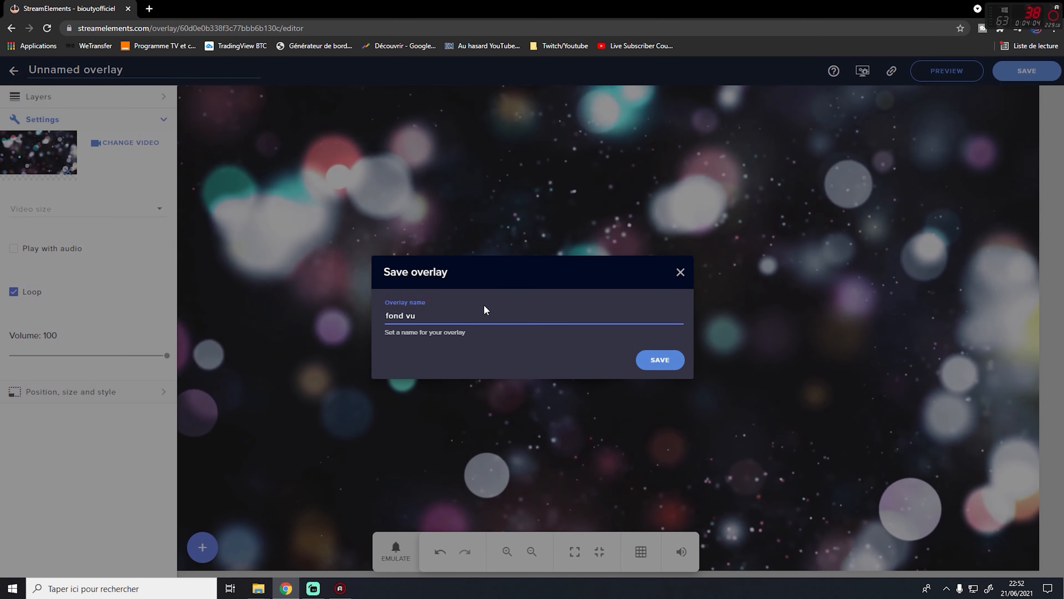
pyautogui.press('BackSpace')
pyautogui.write('ideo')
pyautogui.press('Return')
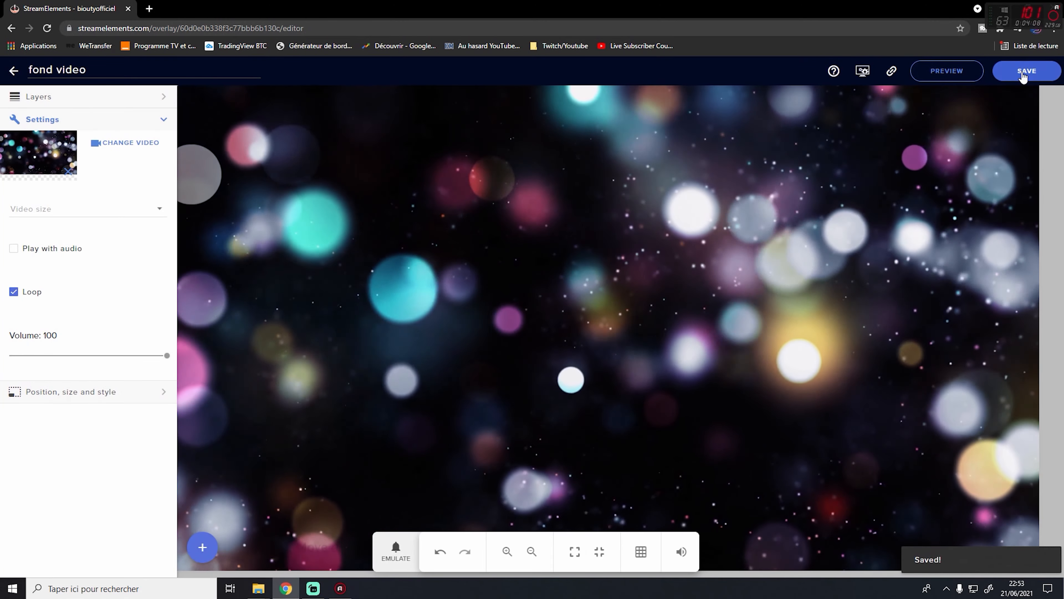
pyautogui.click(890, 77)
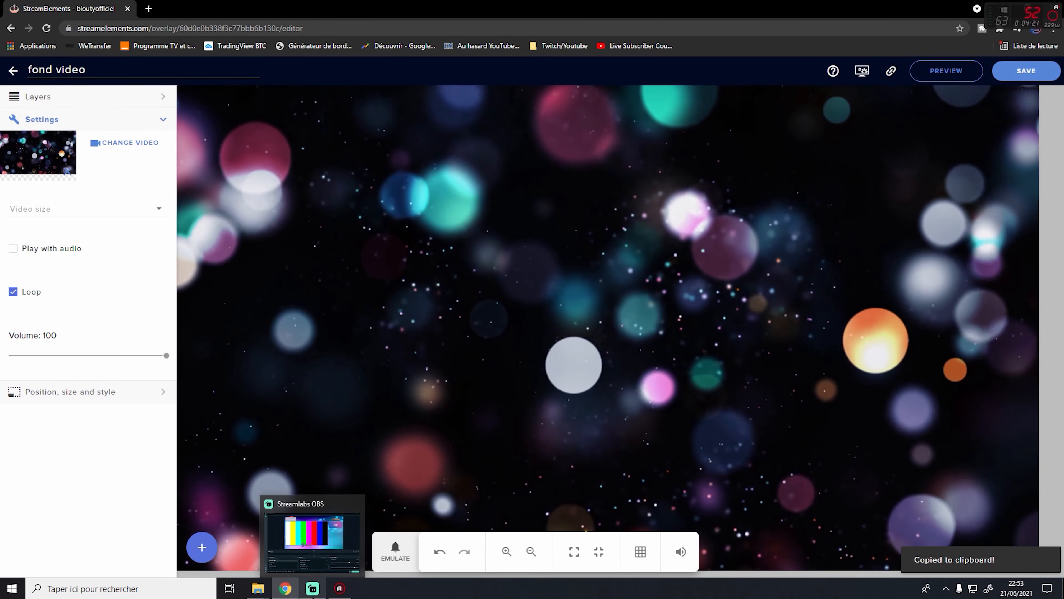
# Switch to Streamlabs OBS and add a new browser source named "fond video test" to the JUST CHATTING scene.
pyautogui.click(313, 588)
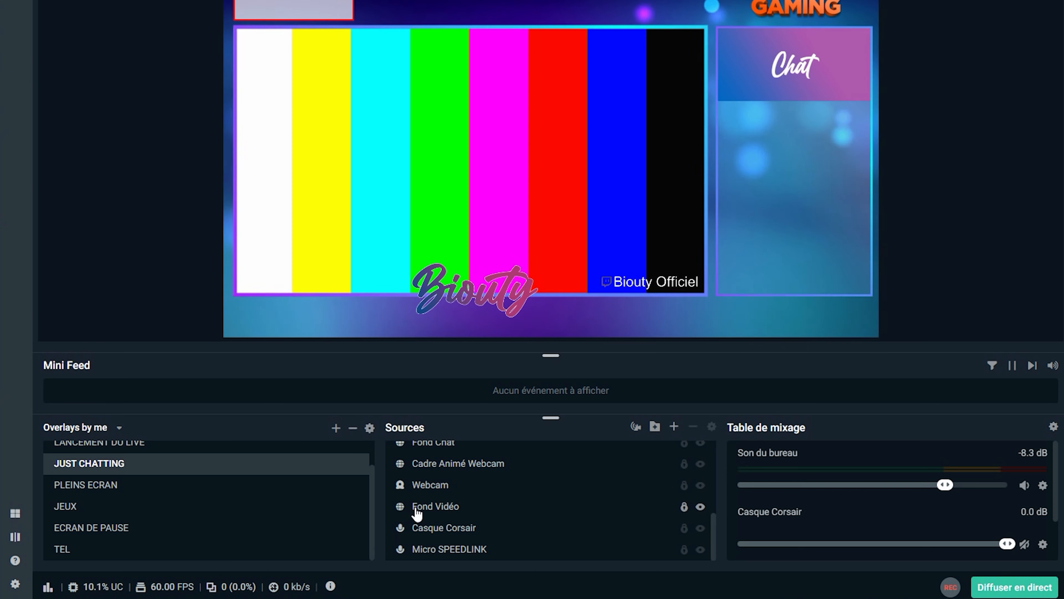
pyautogui.click(674, 428)
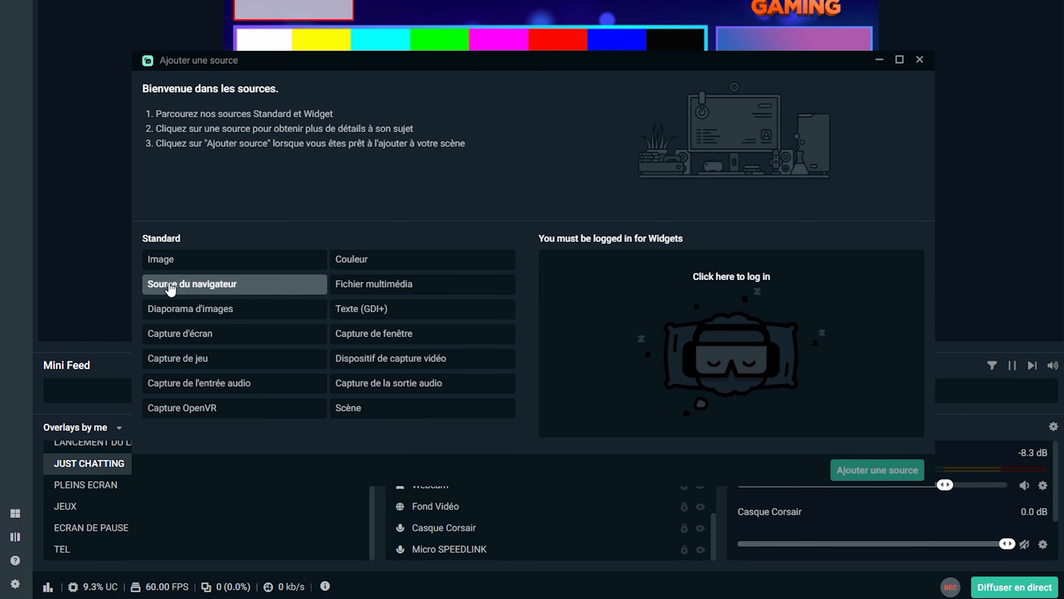
pyautogui.click(170, 289)
pyautogui.click(862, 471)
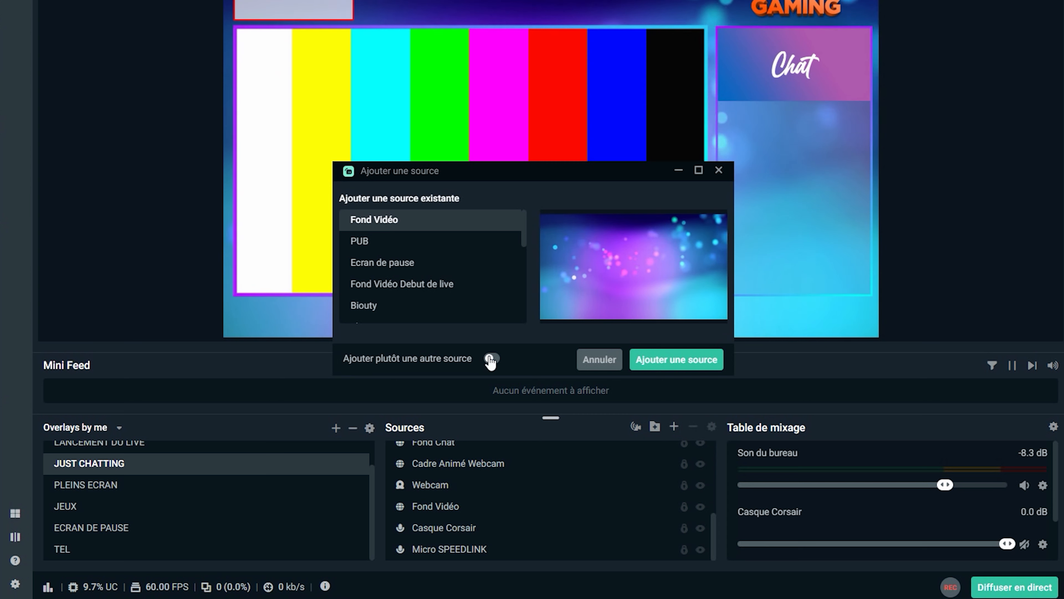
pyautogui.scroll(-8, 357, 233)
pyautogui.scroll(10, 379, 268)
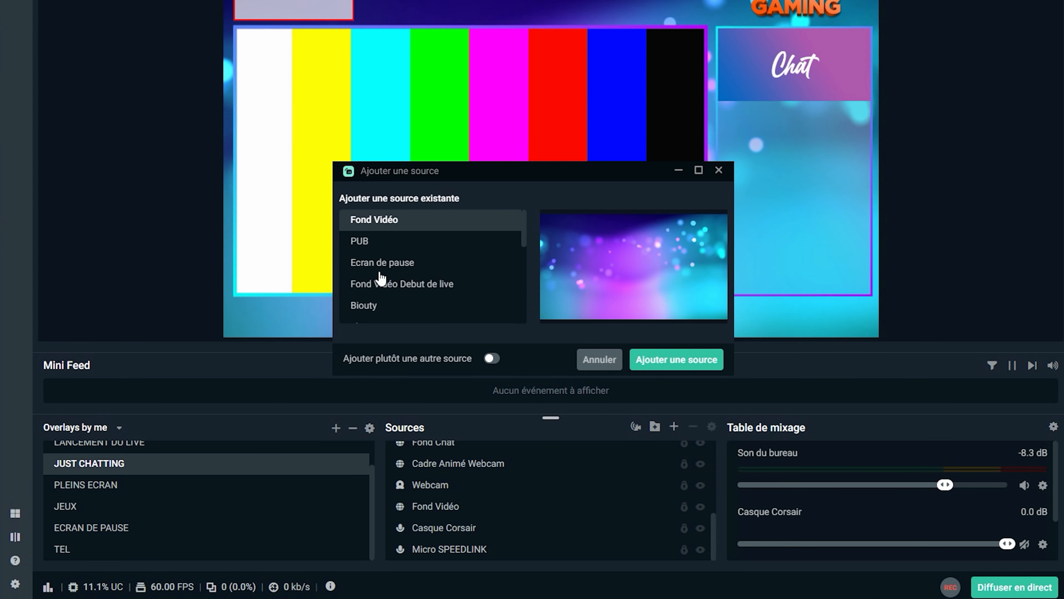
pyautogui.click(495, 359)
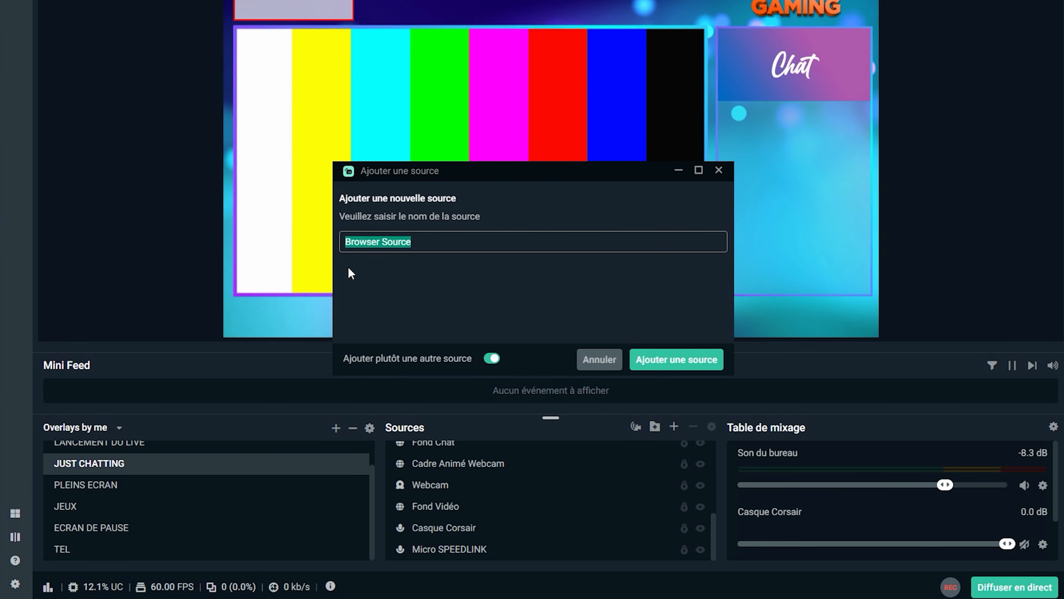
pyautogui.write('fond ')
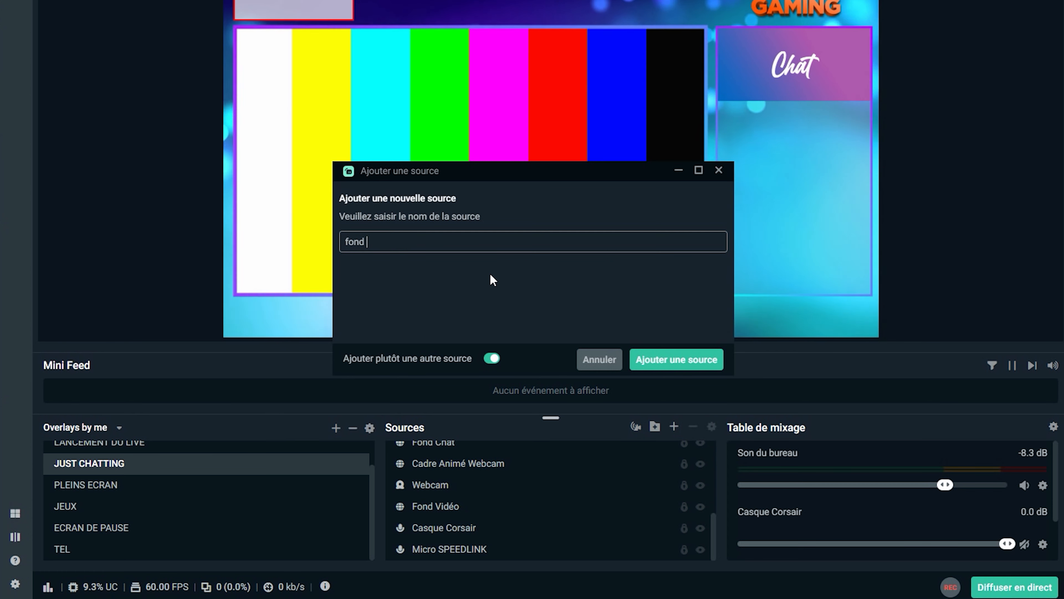
pyautogui.write('video test')
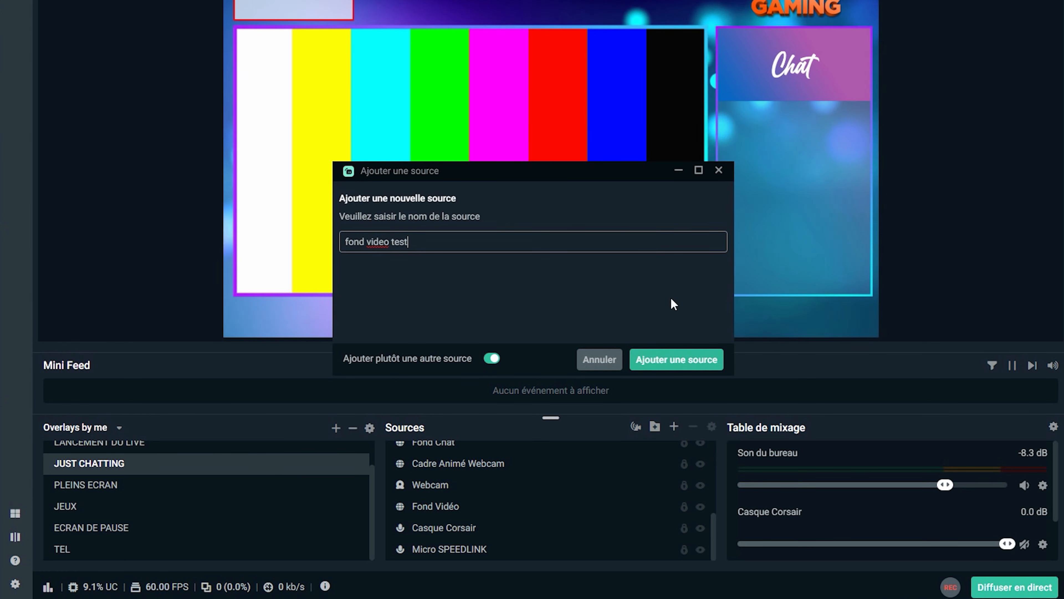
pyautogui.click(680, 362)
# Set the new browser source's width to 1920 and its height to 1080.
pyautogui.moveTo(487, 224); pyautogui.dragTo(455, 223)
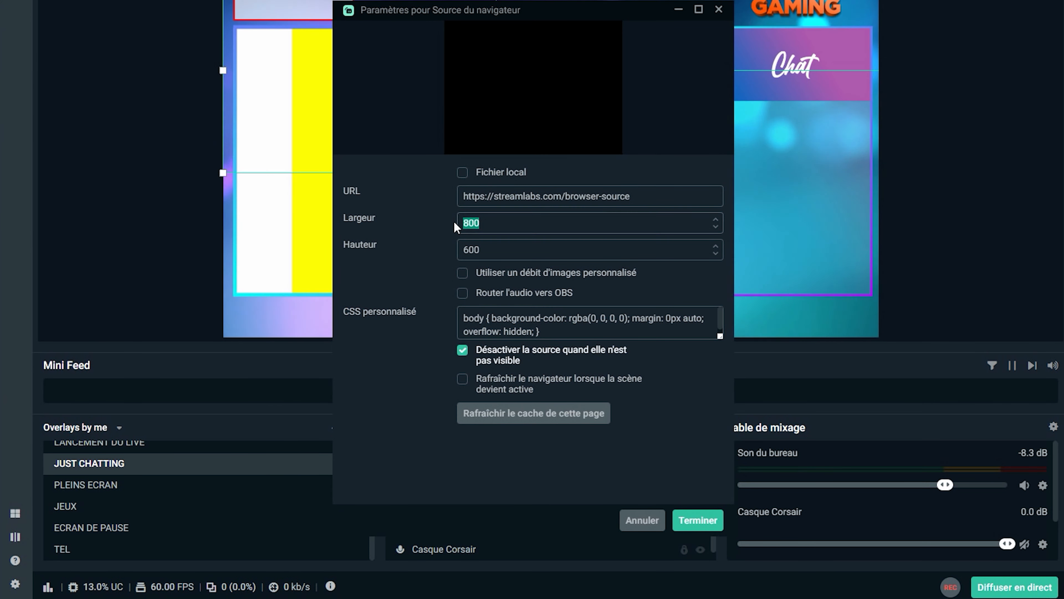
pyautogui.write('1920')
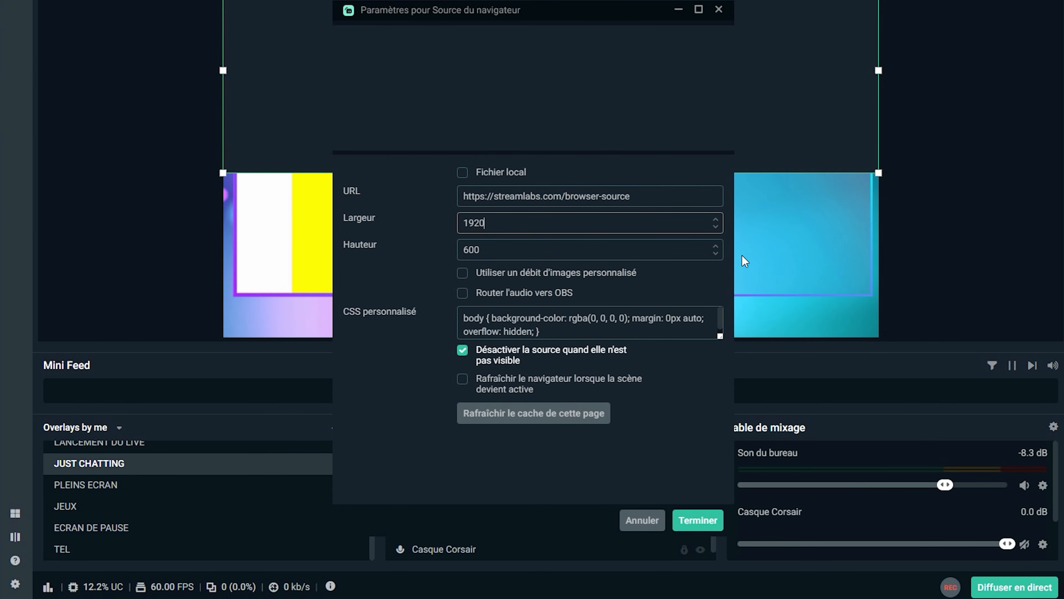
pyautogui.moveTo(487, 250); pyautogui.dragTo(394, 254)
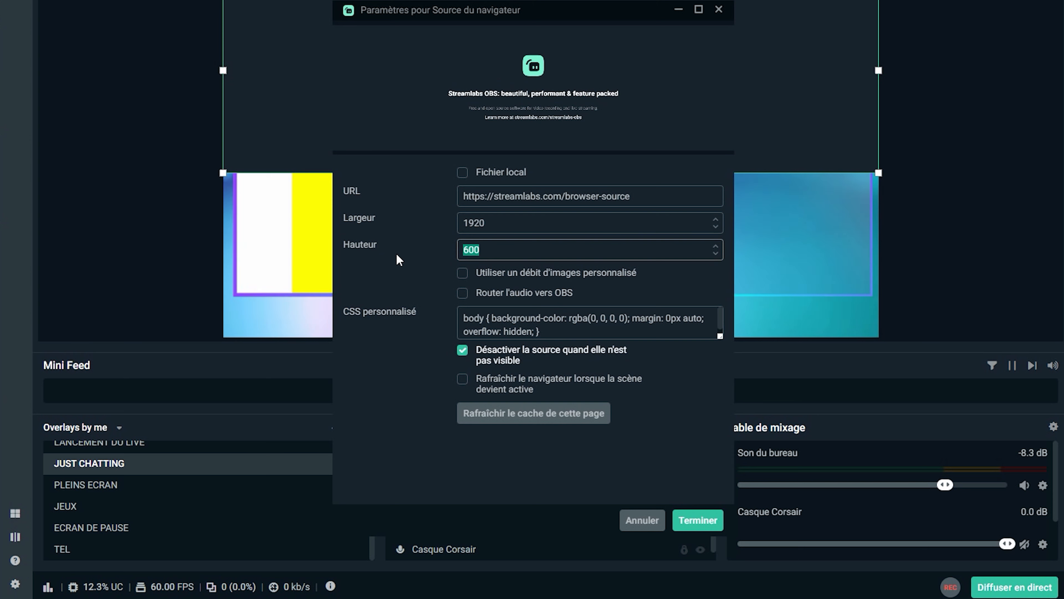
pyautogui.write('1080')
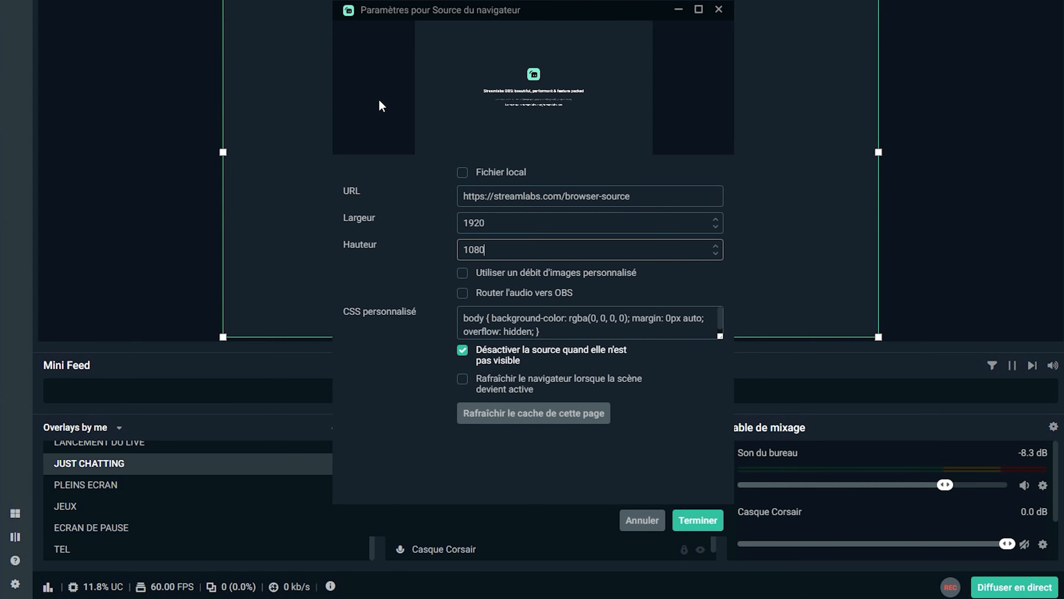
# Replace the browser source's URL with the copied StreamElements overlay link and disable "Désactiver la source quand elle n'est pas visible".
pyautogui.moveTo(652, 190); pyautogui.dragTo(420, 247)
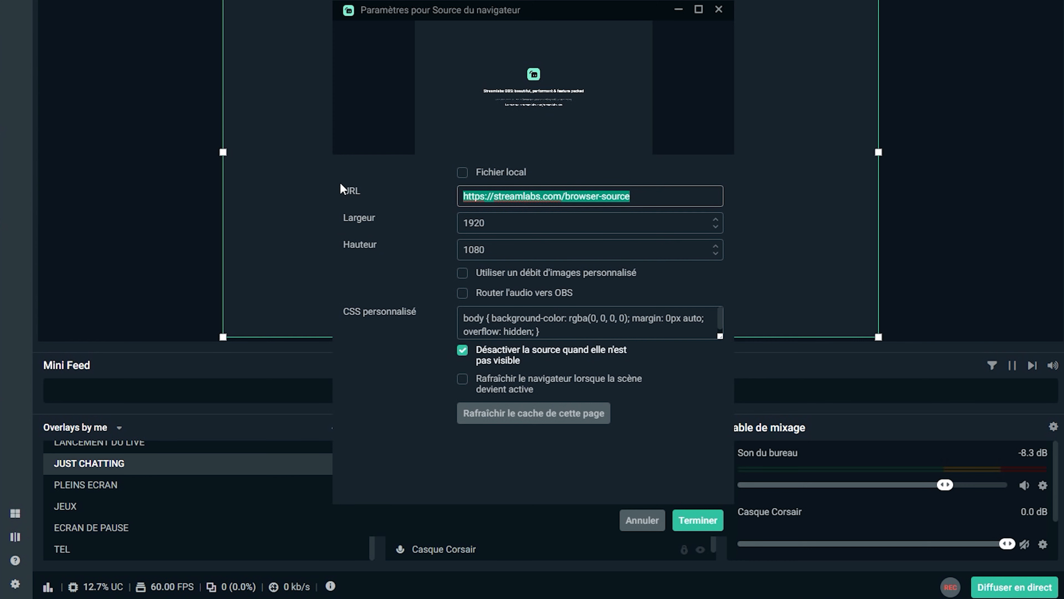
pyautogui.hotkey('ctrl', 'v')
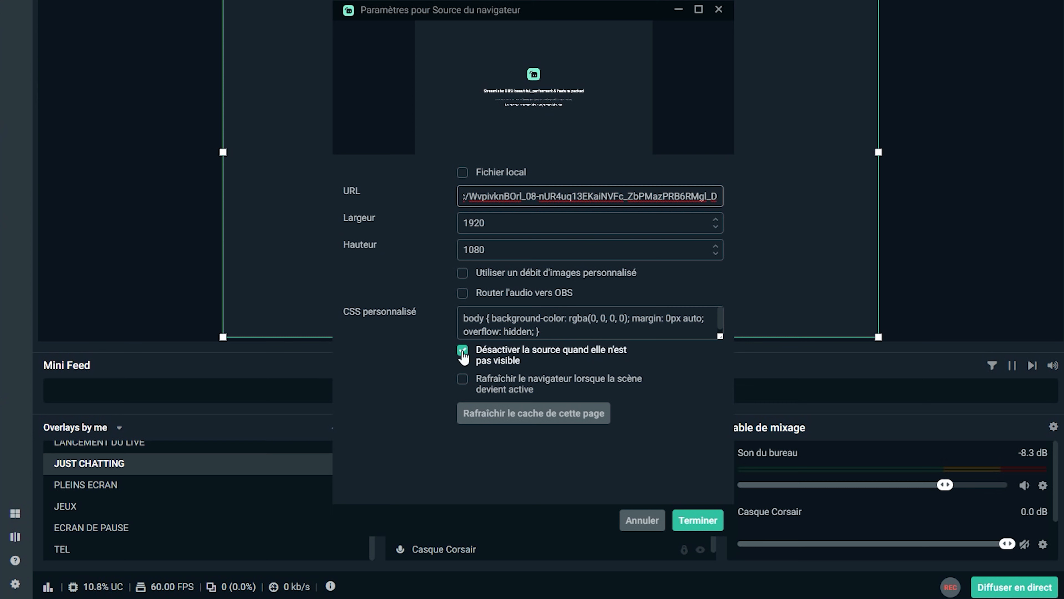
pyautogui.click(464, 353)
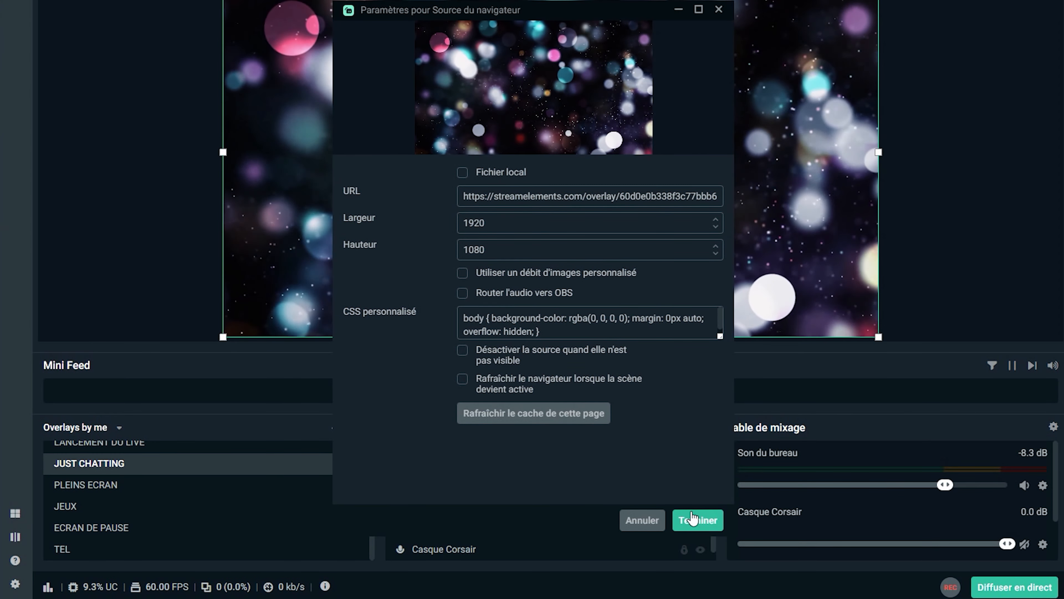
pyautogui.click(699, 521)
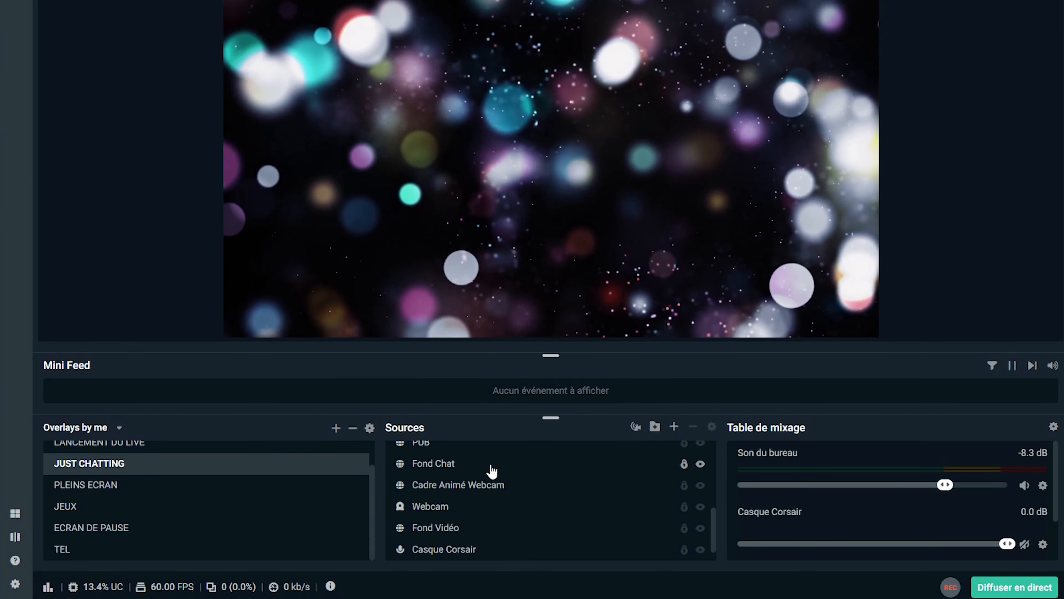
# Move the "fond video test" source down the JUST CHATTING source list to between Webcam and Fond Vidéo.
pyautogui.scroll(5, 461, 457)
pyautogui.click(479, 458)
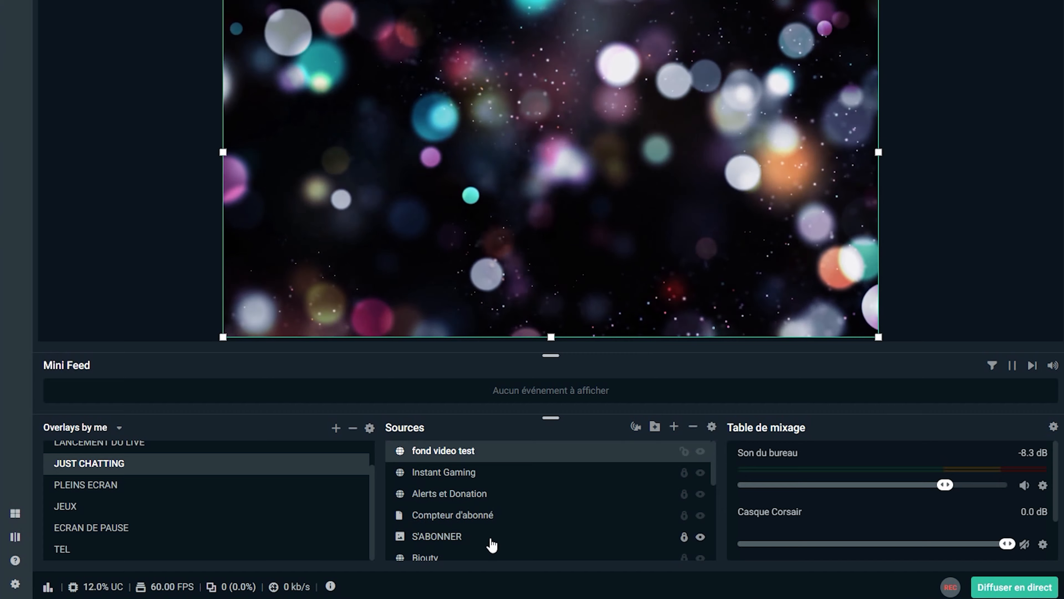
pyautogui.scroll(-5, 486, 528)
pyautogui.scroll(5, 461, 482)
pyautogui.moveTo(439, 460); pyautogui.dragTo(459, 533)
pyautogui.scroll(-2, 459, 503)
pyautogui.moveTo(459, 472)
pyautogui.mouseDown()
pyautogui.moveTo(451, 533)
pyautogui.moveTo(459, 461)
pyautogui.moveTo(440, 454)
pyautogui.moveTo(442, 514)
pyautogui.moveTo(418, 461)
pyautogui.moveTo(419, 528)
pyautogui.moveTo(450, 520)
pyautogui.moveTo(459, 485)
pyautogui.moveTo(459, 506)
pyautogui.moveTo(445, 483)
pyautogui.mouseUp()
pyautogui.scroll(-2, 418, 461)
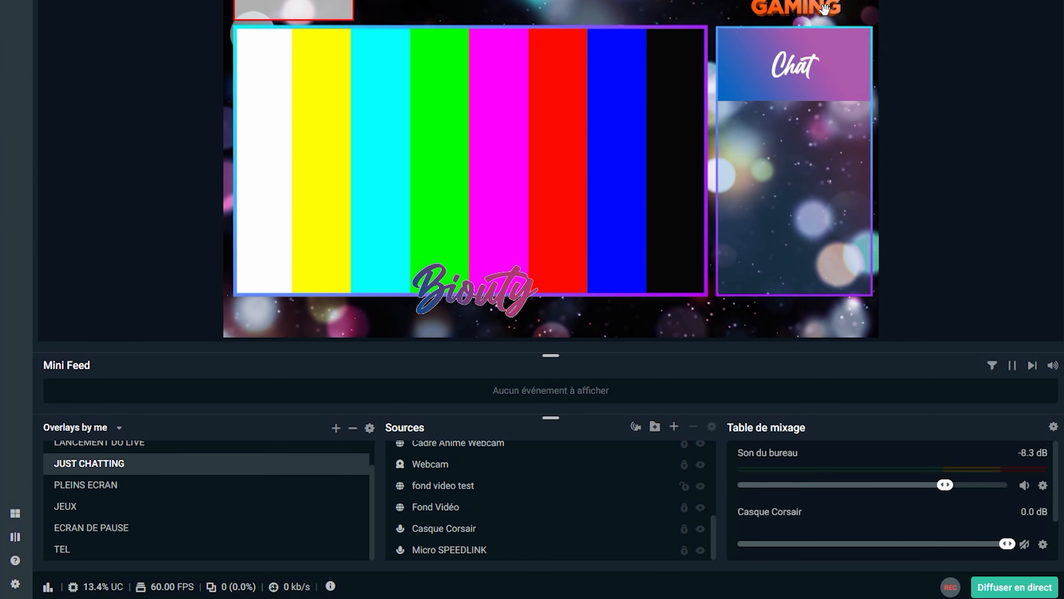
pyautogui.scroll(5, 465, 495)
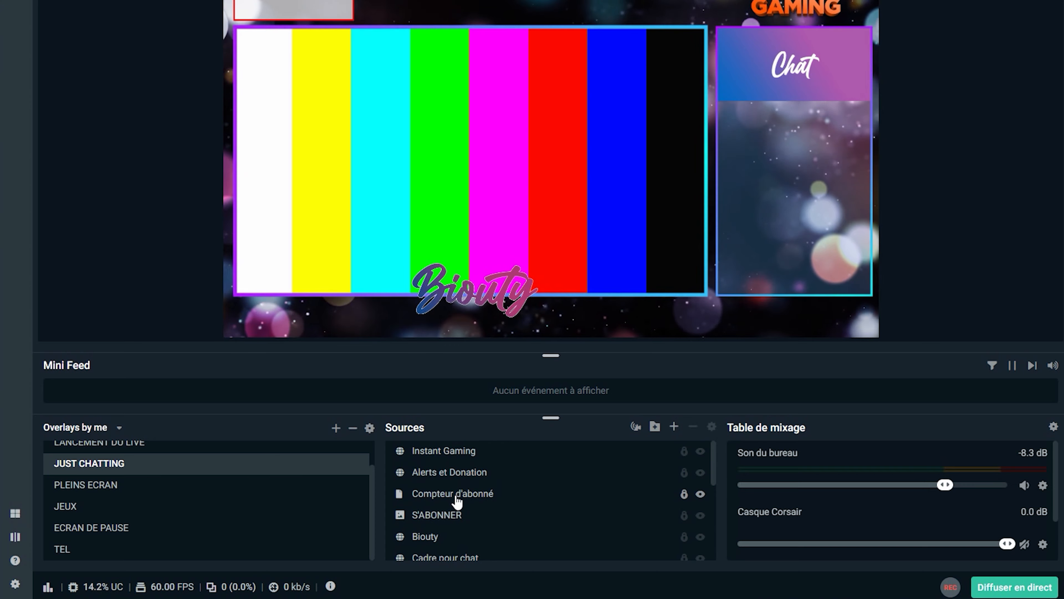